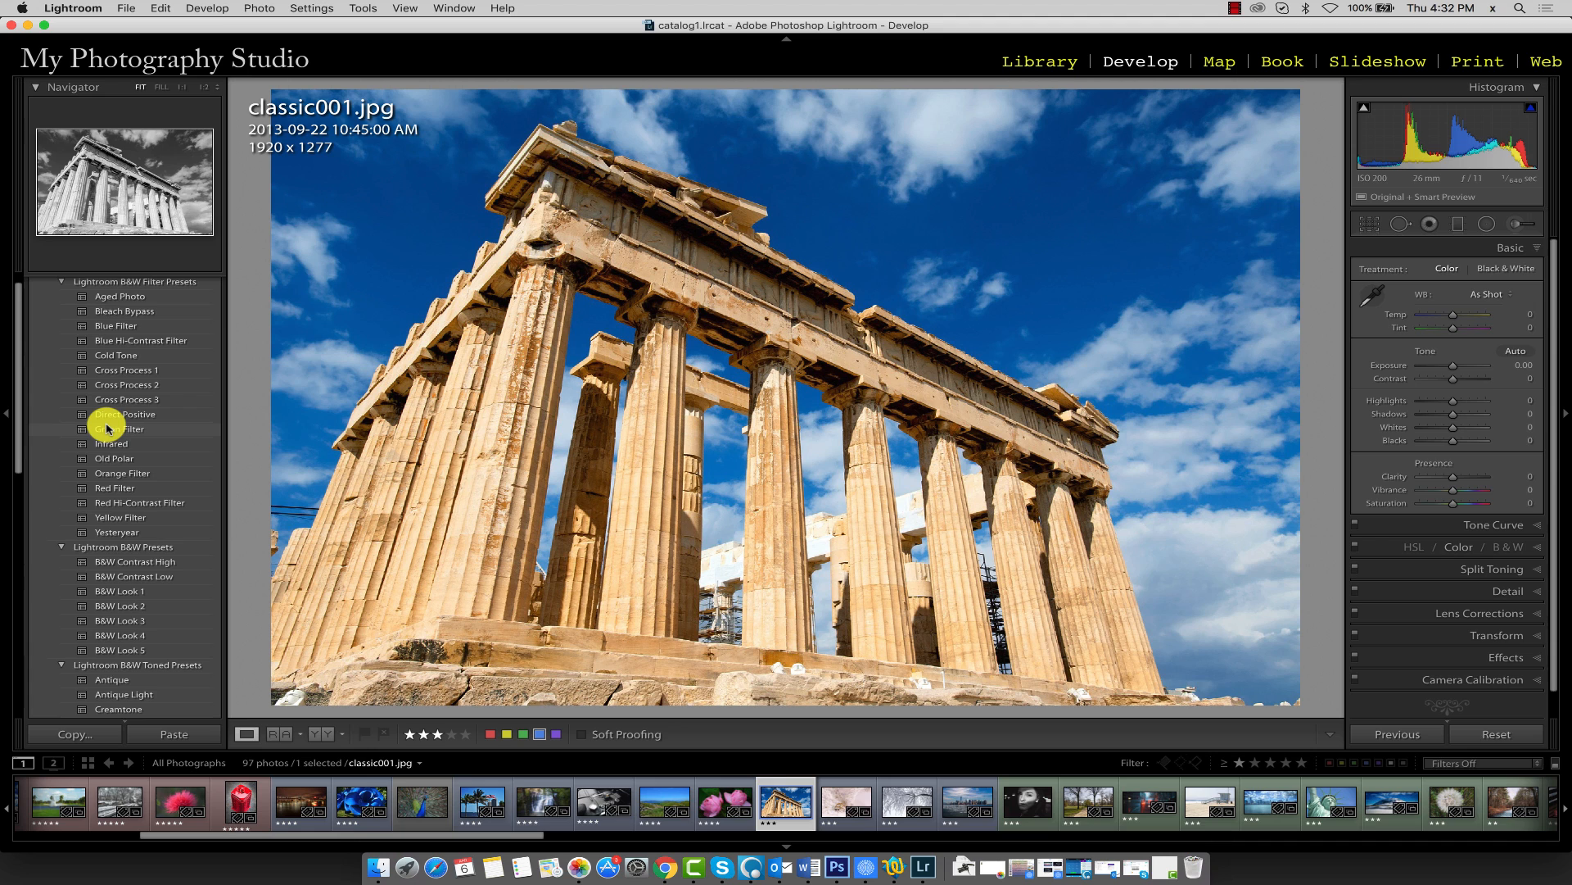
# Collapse the Presets panel and expand the Snapshots panel
pyautogui.scroll(1, 107, 427)
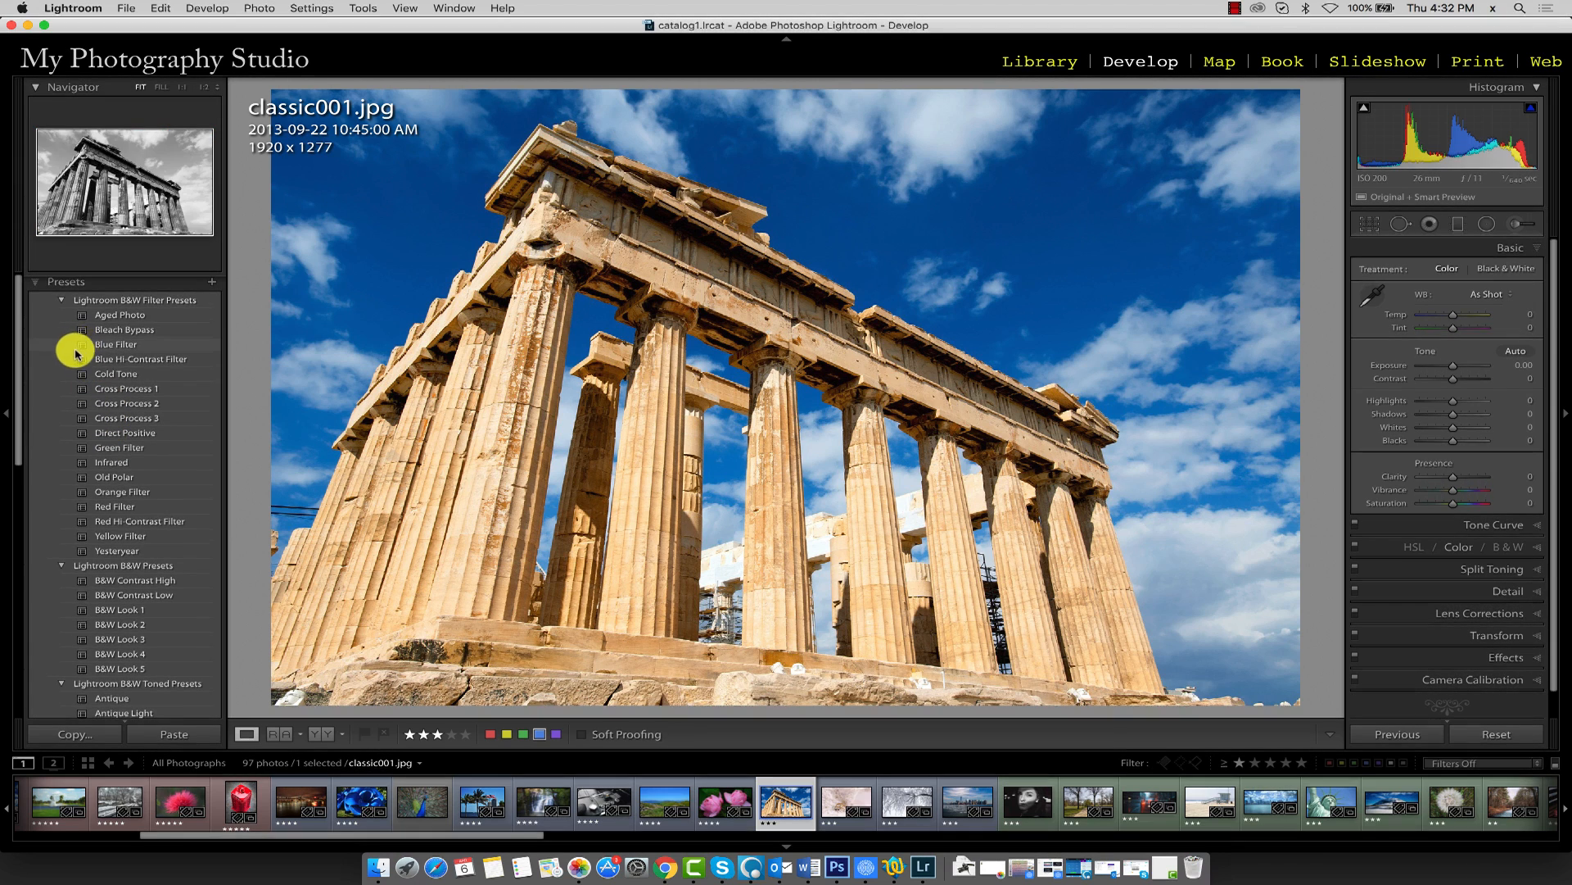
pyautogui.click(36, 286)
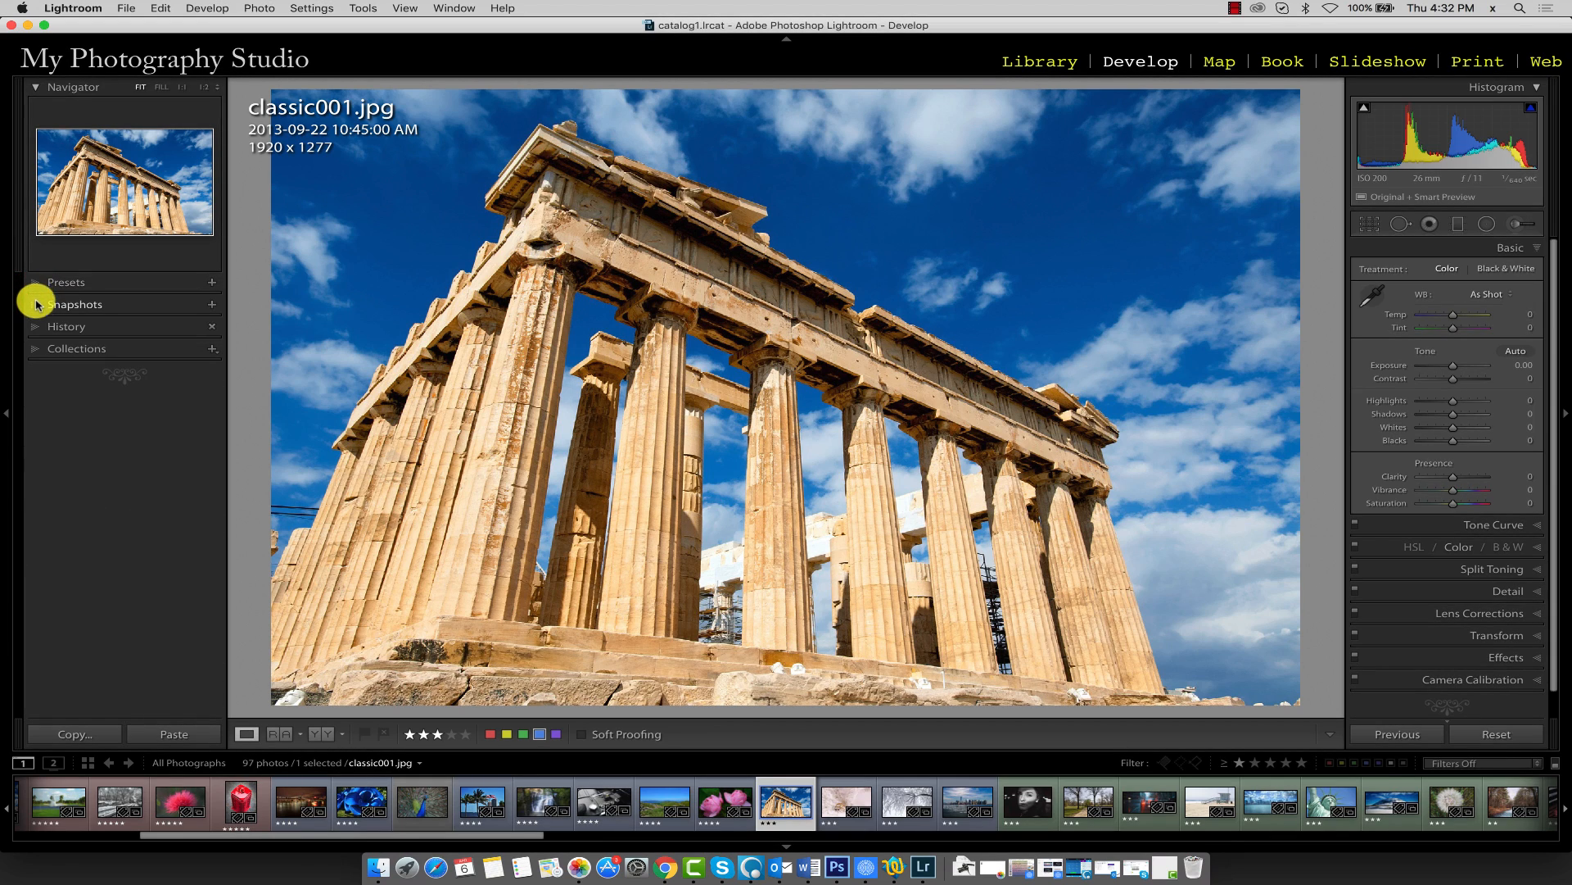
pyautogui.click(33, 307)
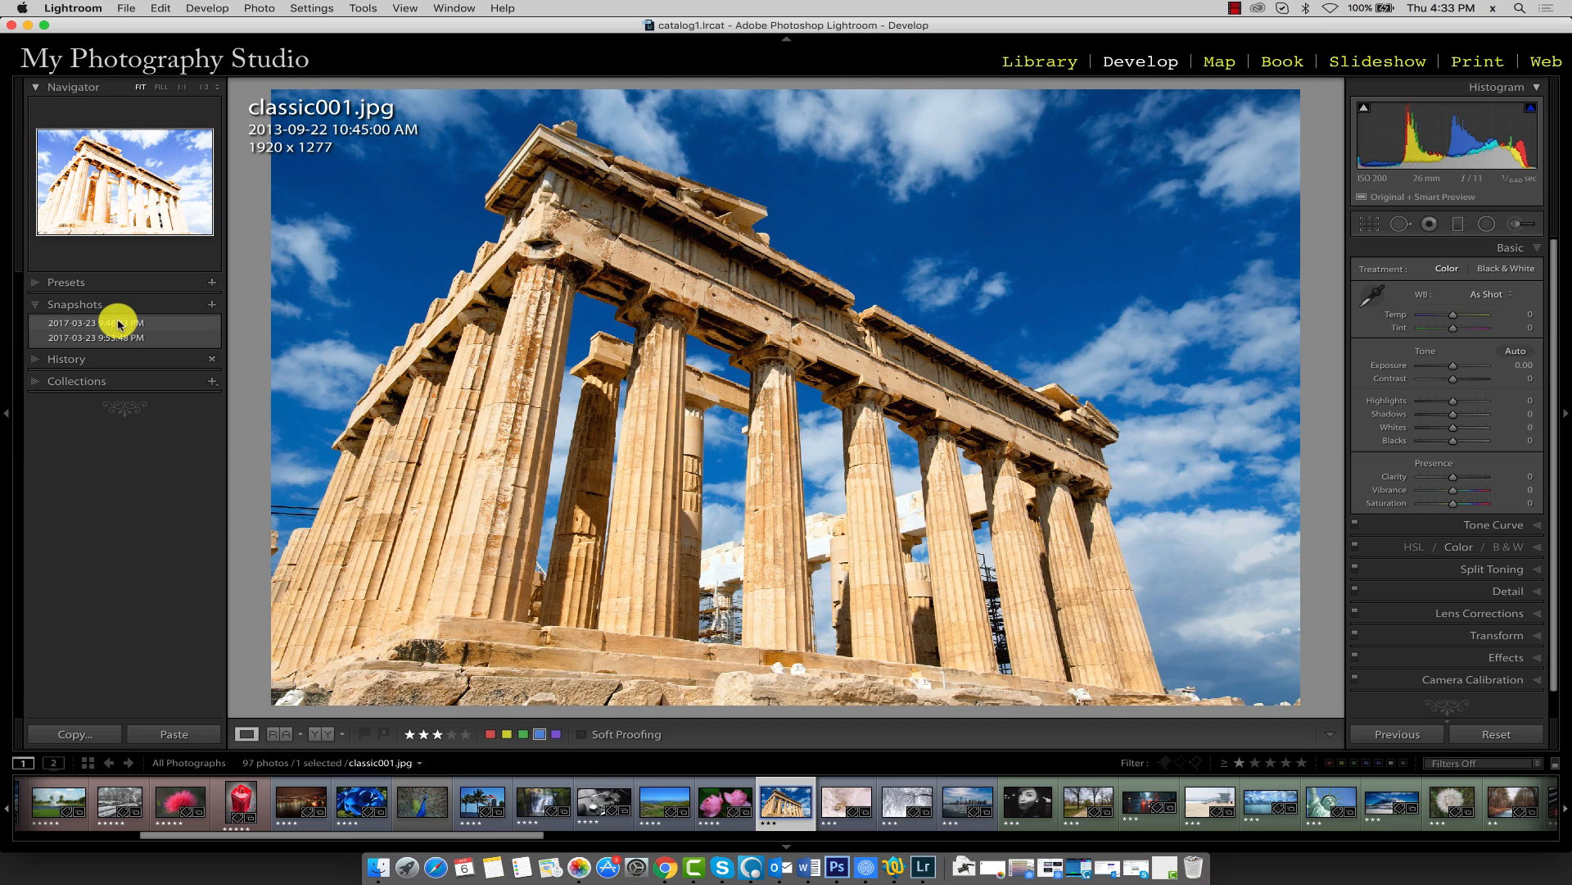
# Raise the photo's Exposure to +2.30
pyautogui.moveTo(1457, 365); pyautogui.dragTo(1474, 370)
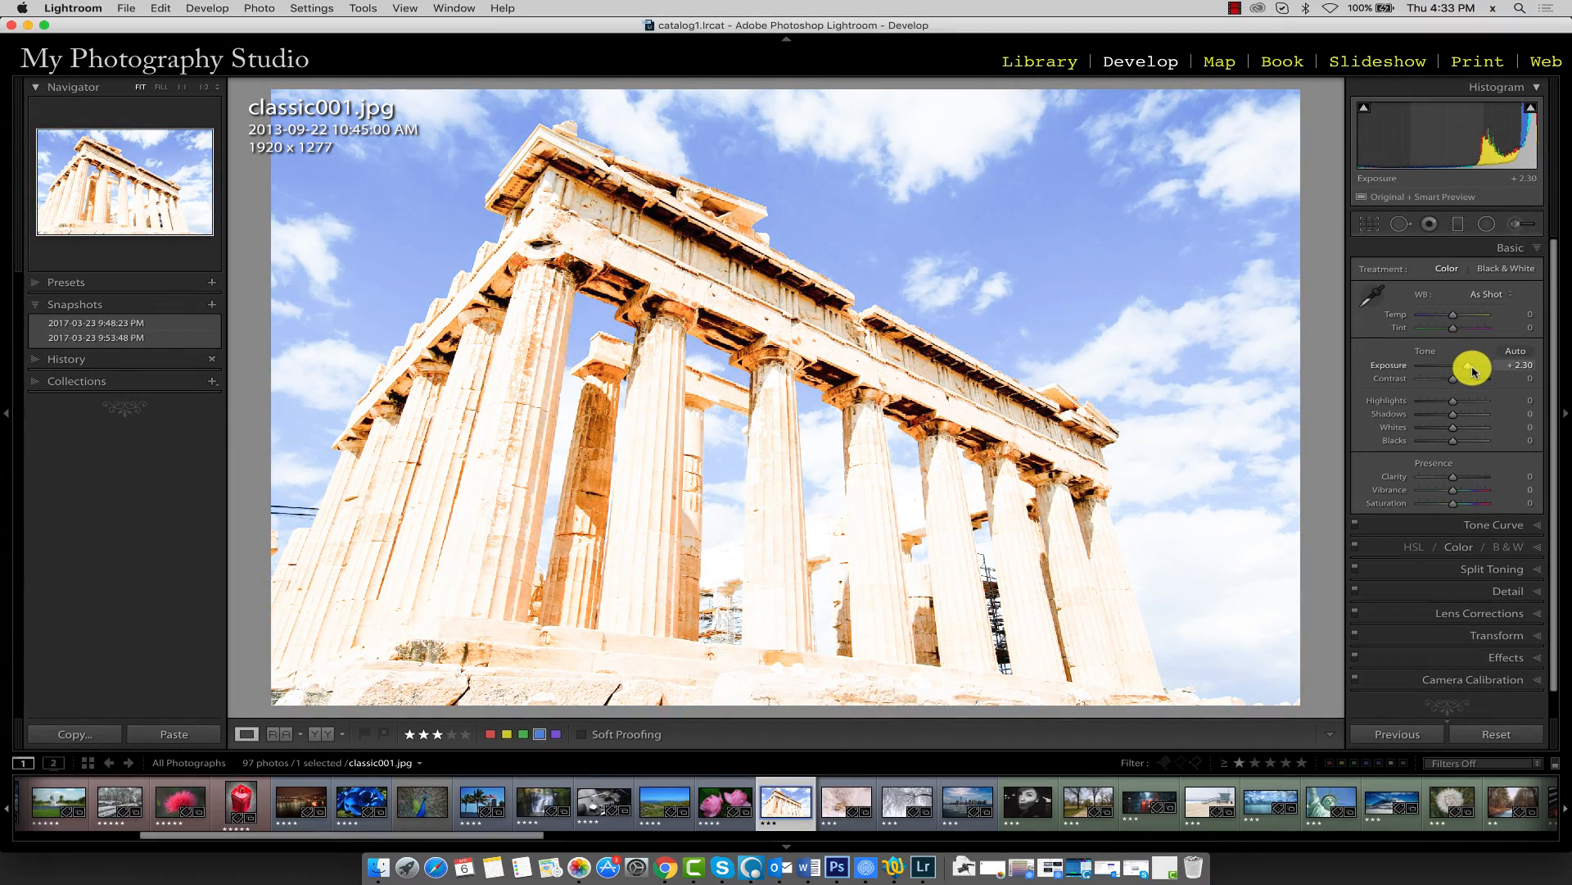
pyautogui.click(1522, 371)
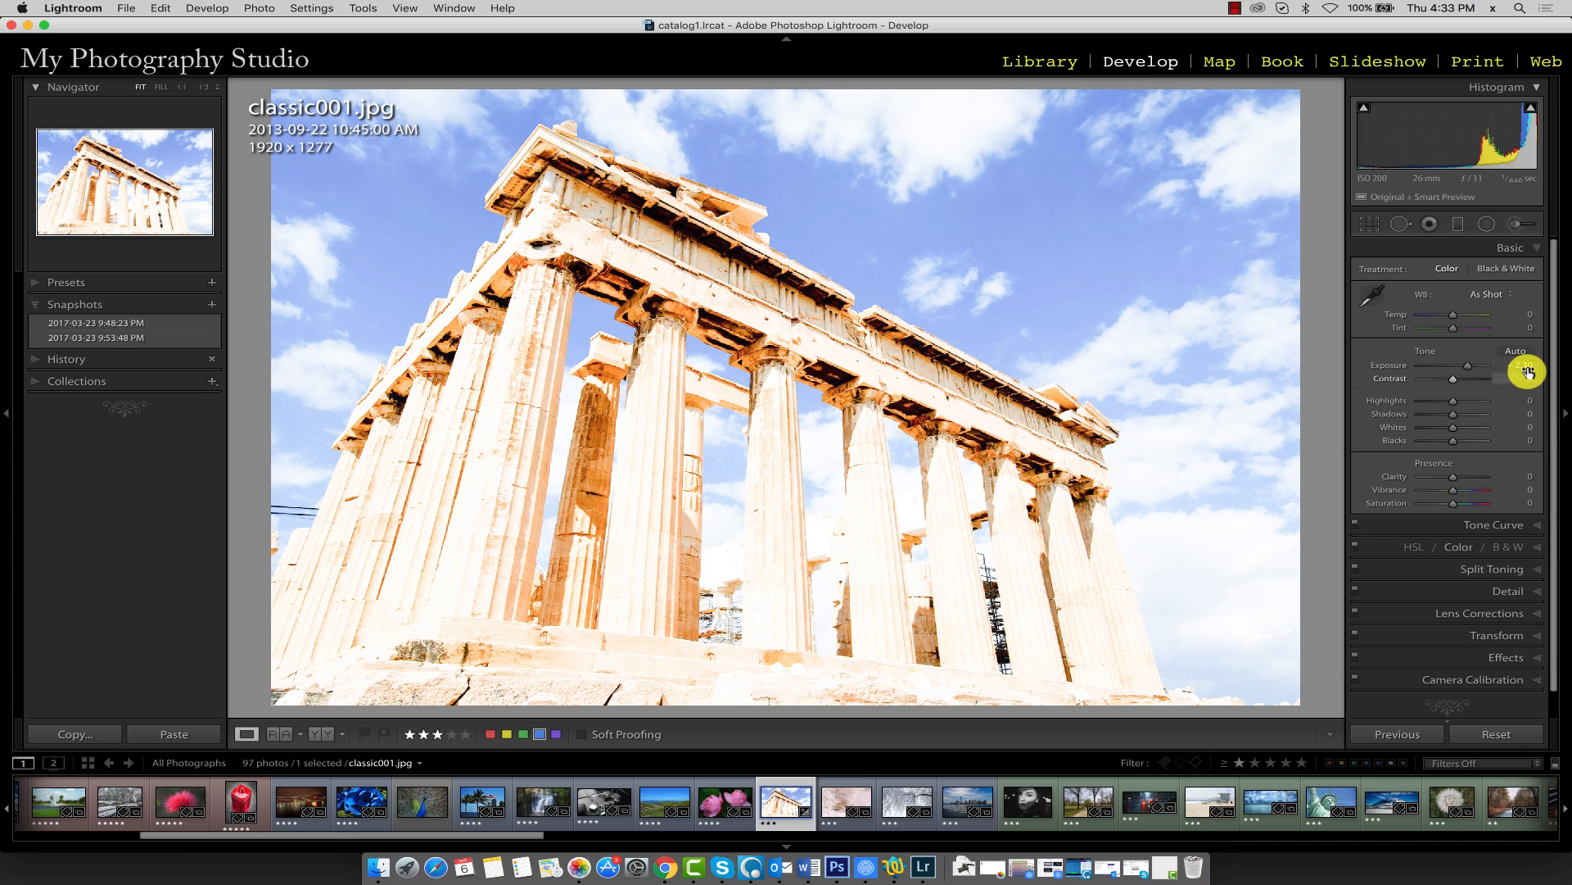
pyautogui.press('Return')
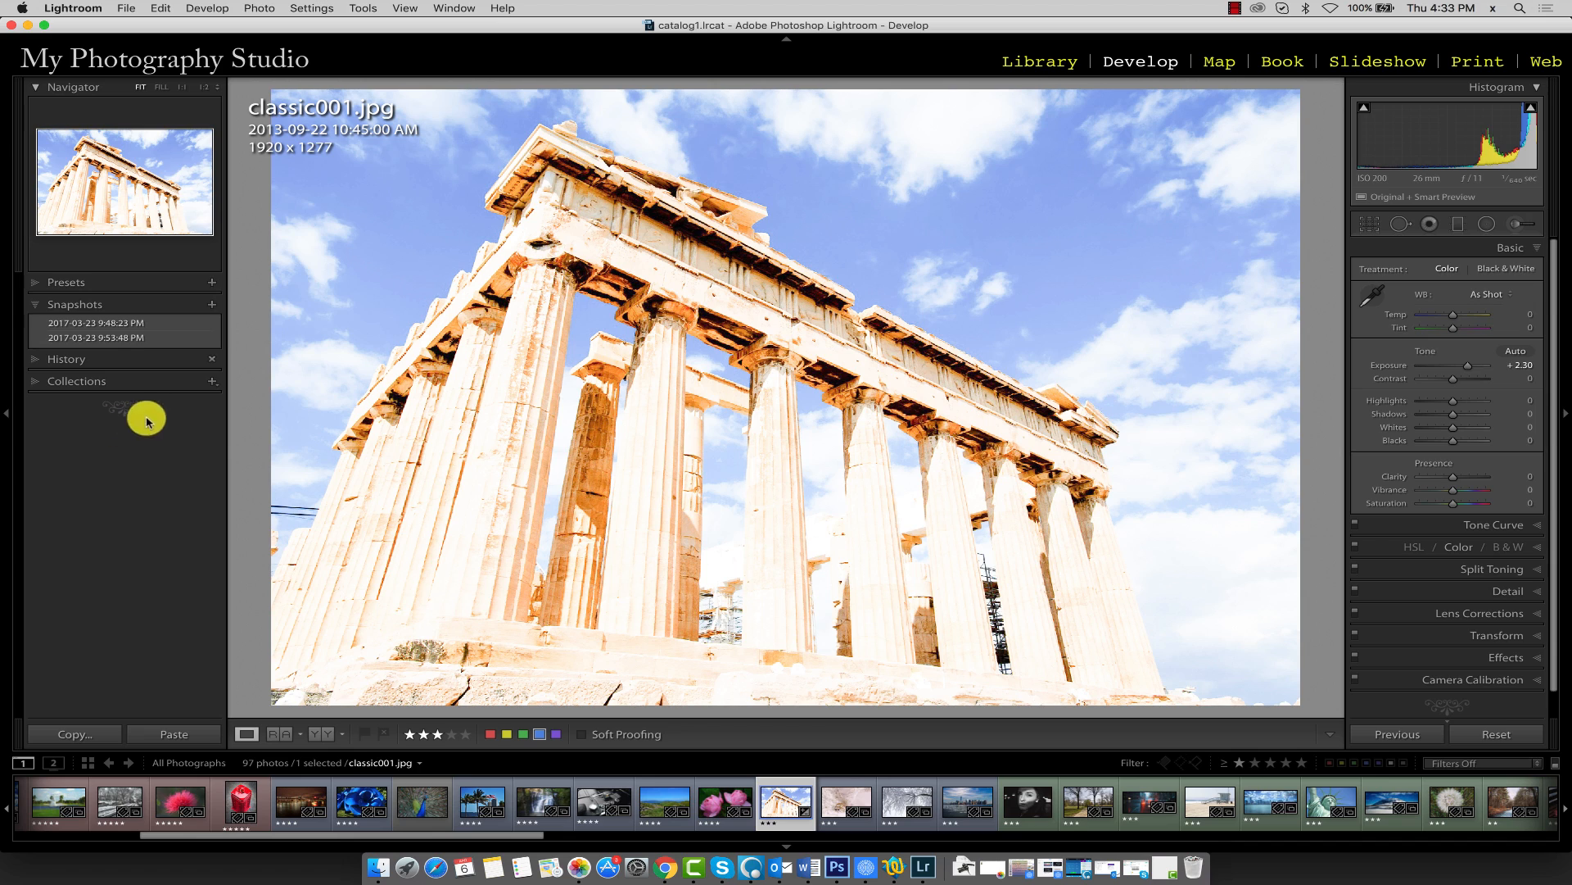
# Create a new snapshot of the current settings, keeping the default date-and-time name
pyautogui.click(212, 306)
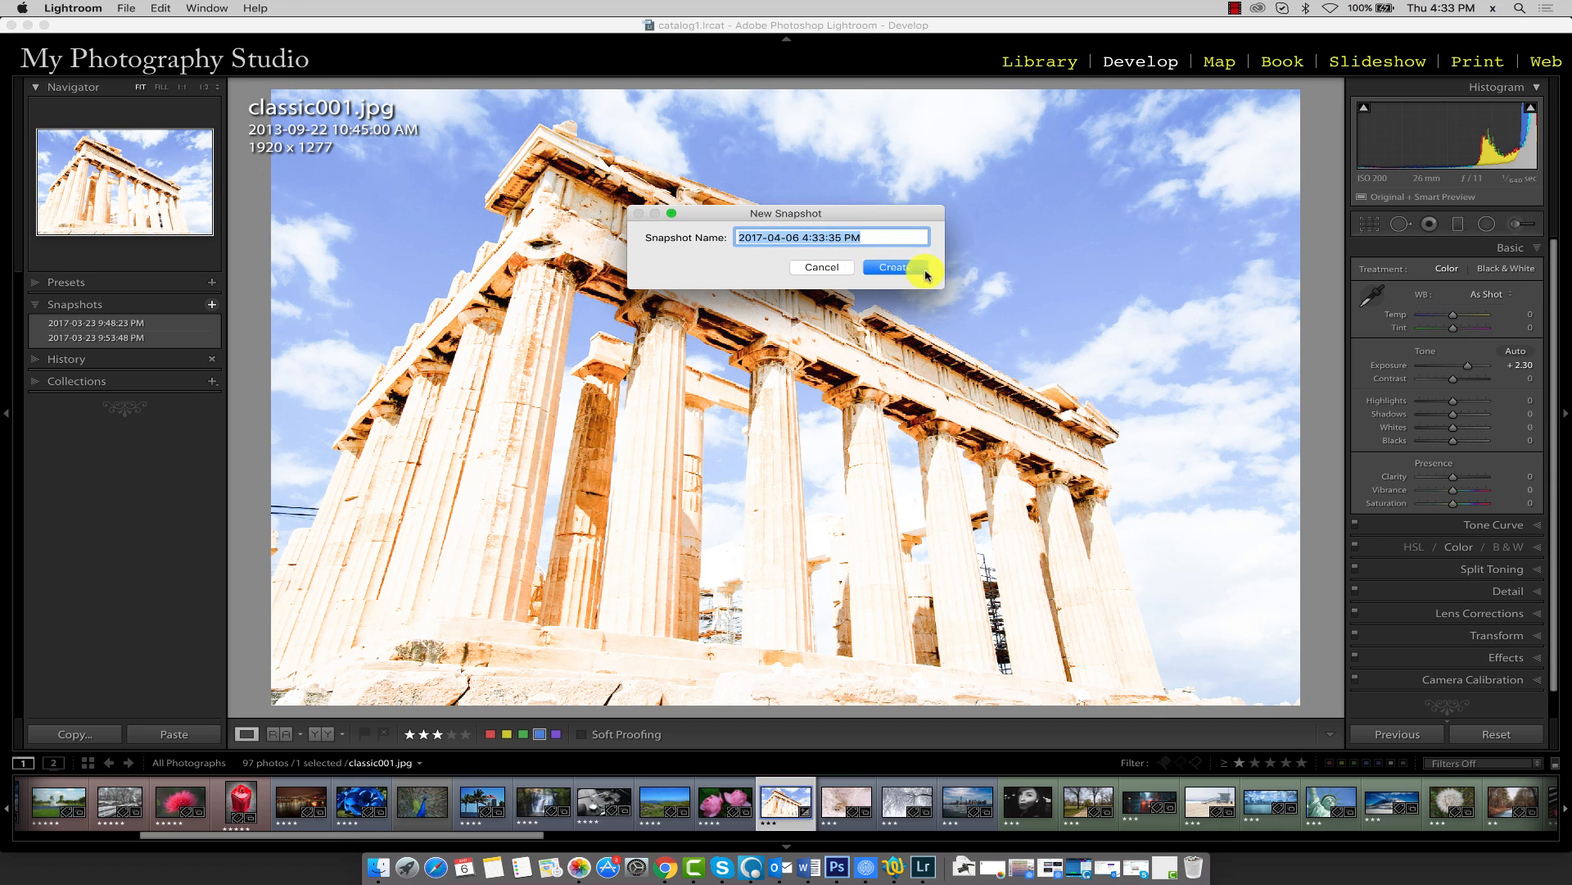
pyautogui.click(895, 268)
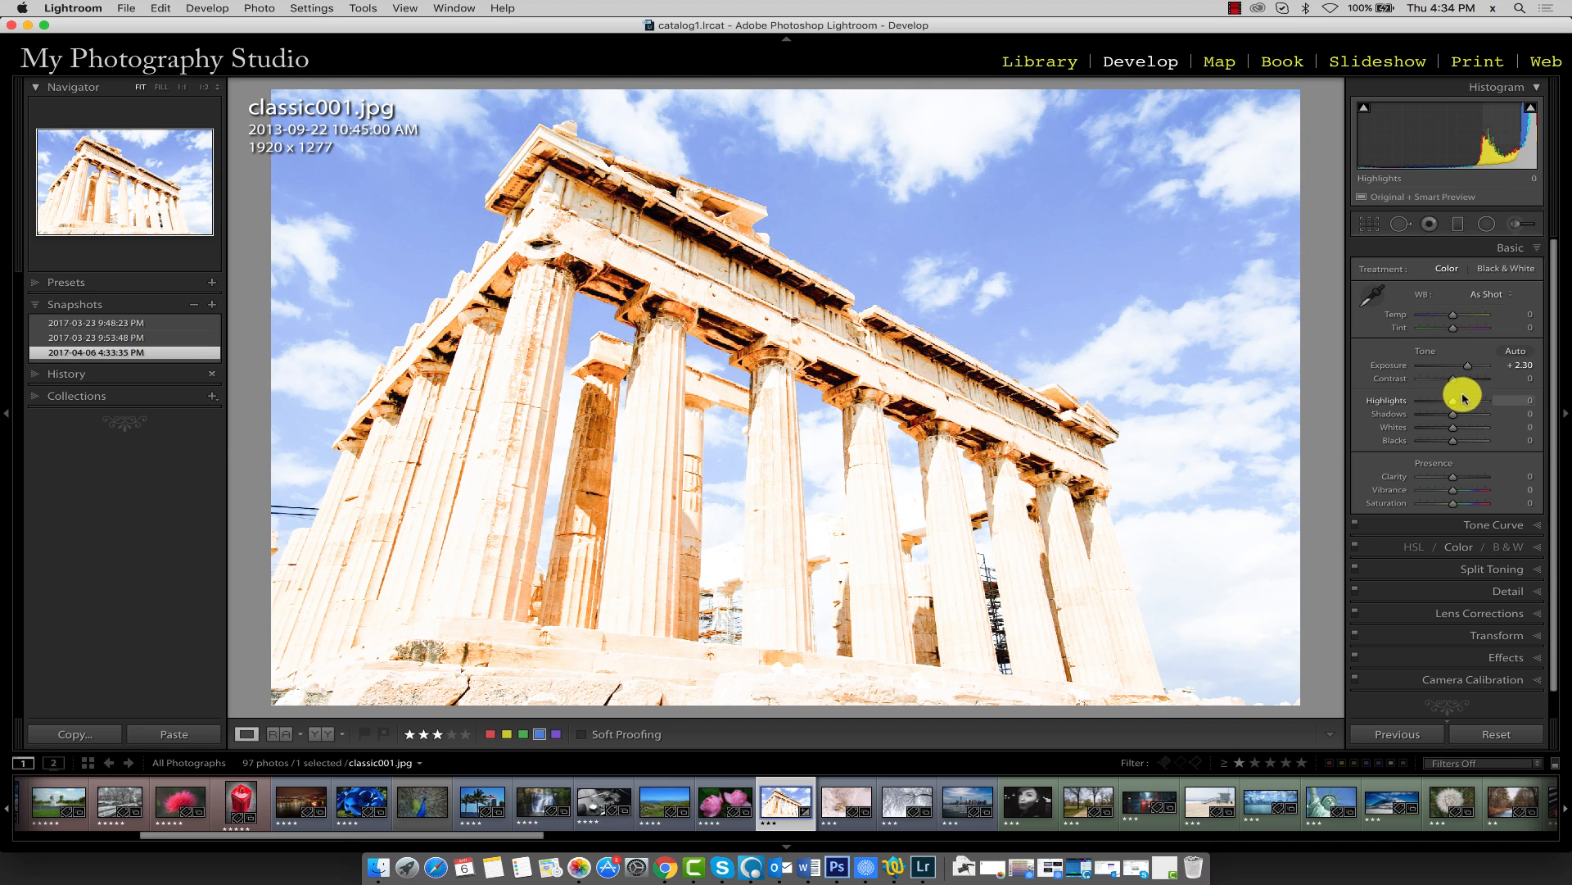
# Darken the photo with Exposure -3.50 and Contrast +44, then return to the newest snapshot's settings
pyautogui.moveTo(1459, 382)
pyautogui.mouseDown()
pyautogui.moveTo(1425, 383)
pyautogui.moveTo(1470, 371)
pyautogui.moveTo(1428, 365)
pyautogui.moveTo(1485, 379)
pyautogui.moveTo(1469, 383)
pyautogui.mouseUp()
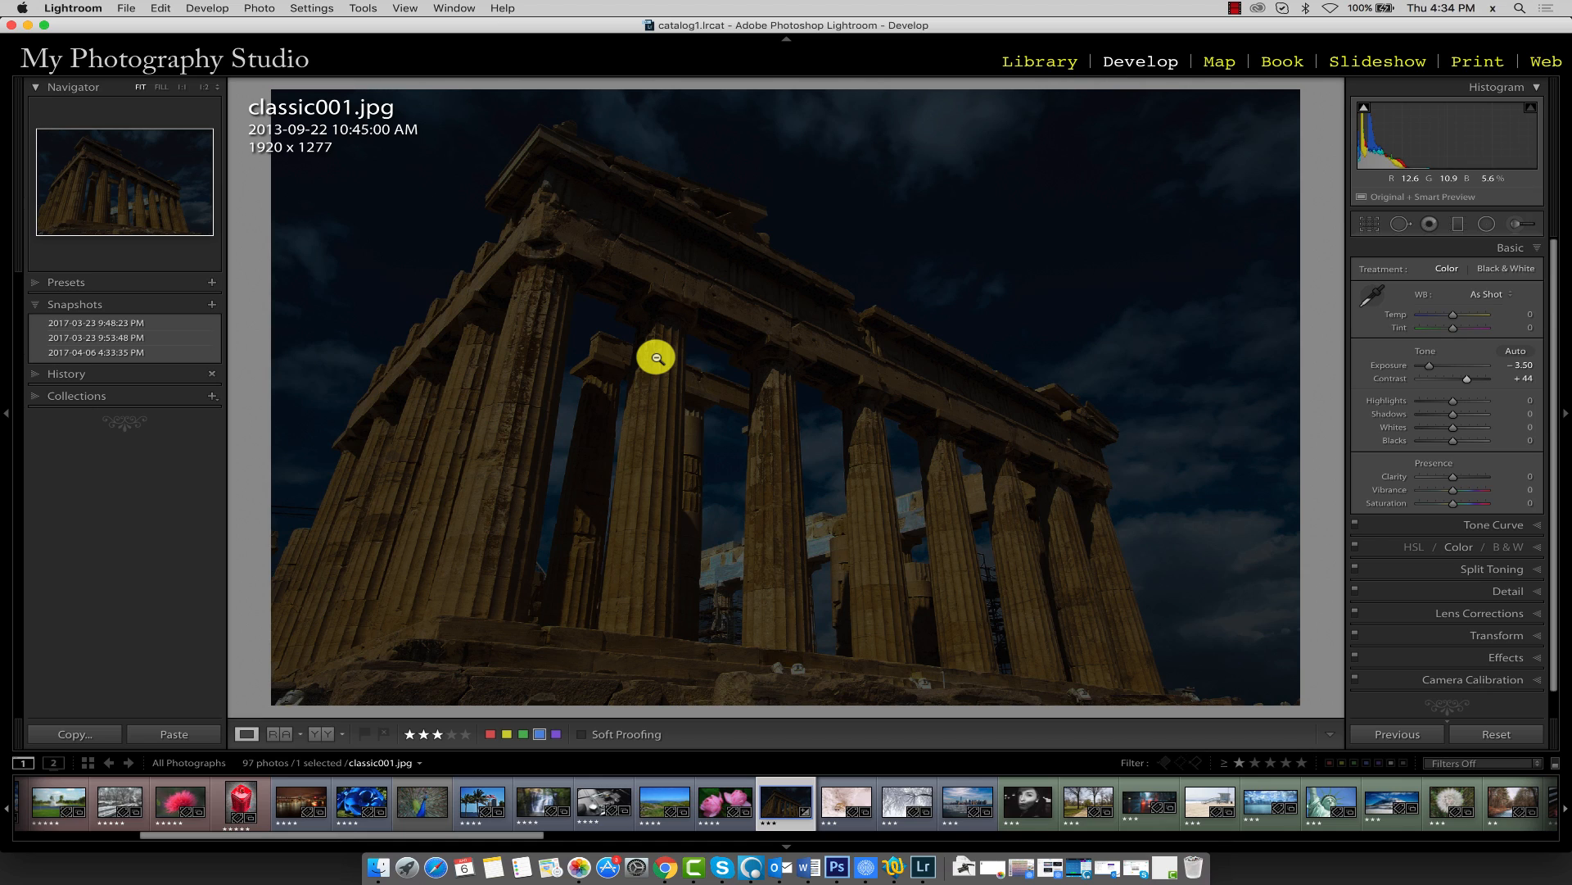
pyautogui.click(113, 354)
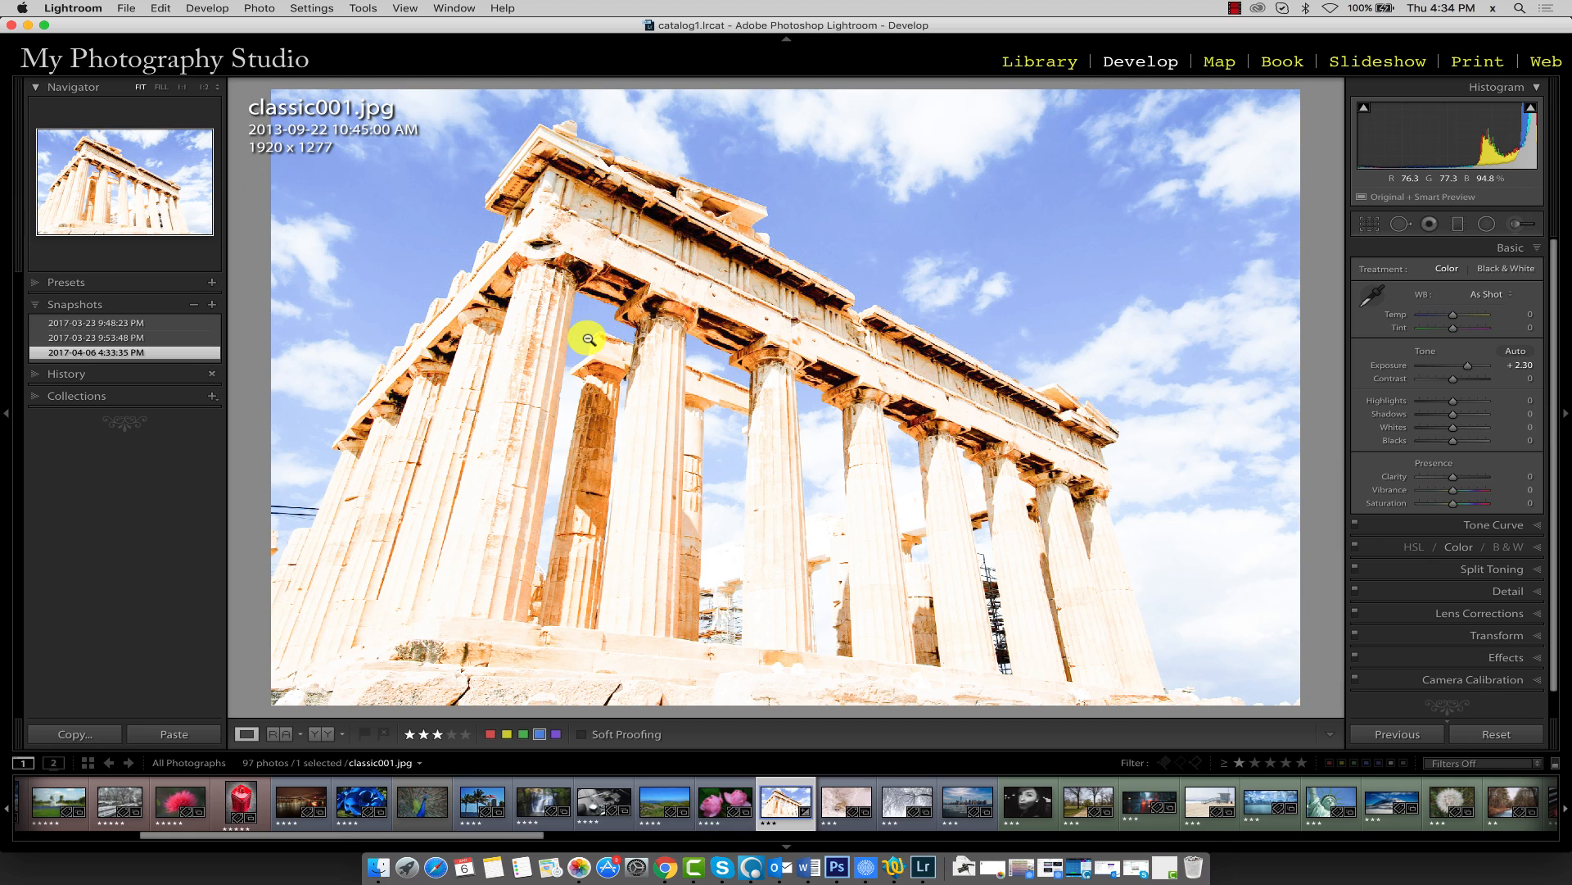
pyautogui.click(95, 354)
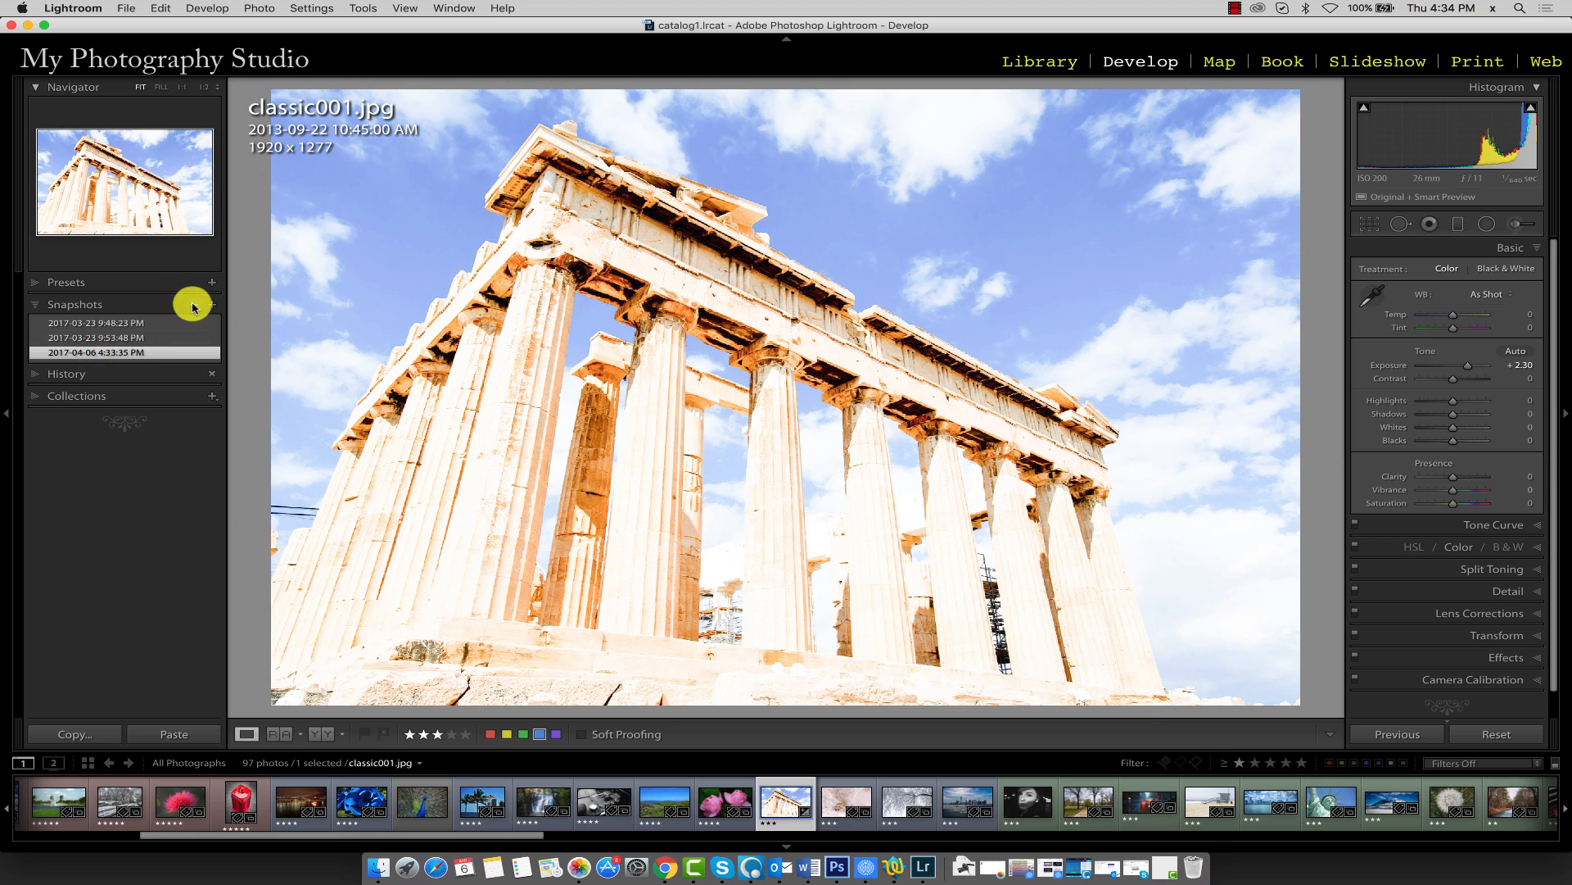
# Delete the newest snapshot and undo the snapshot removal
pyautogui.click(194, 306)
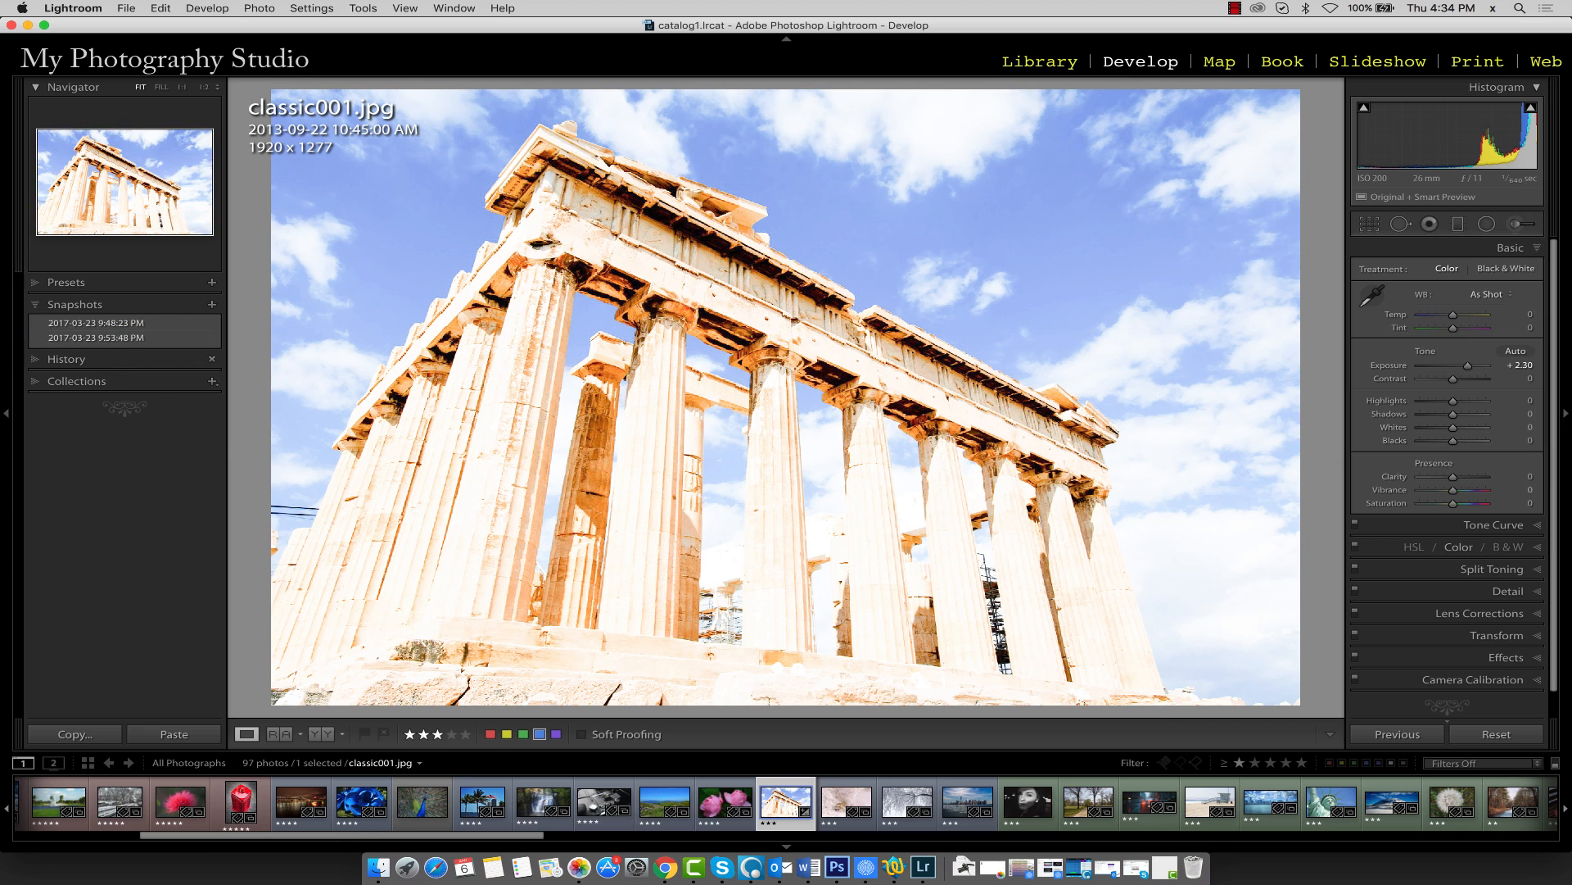
pyautogui.click(161, 11)
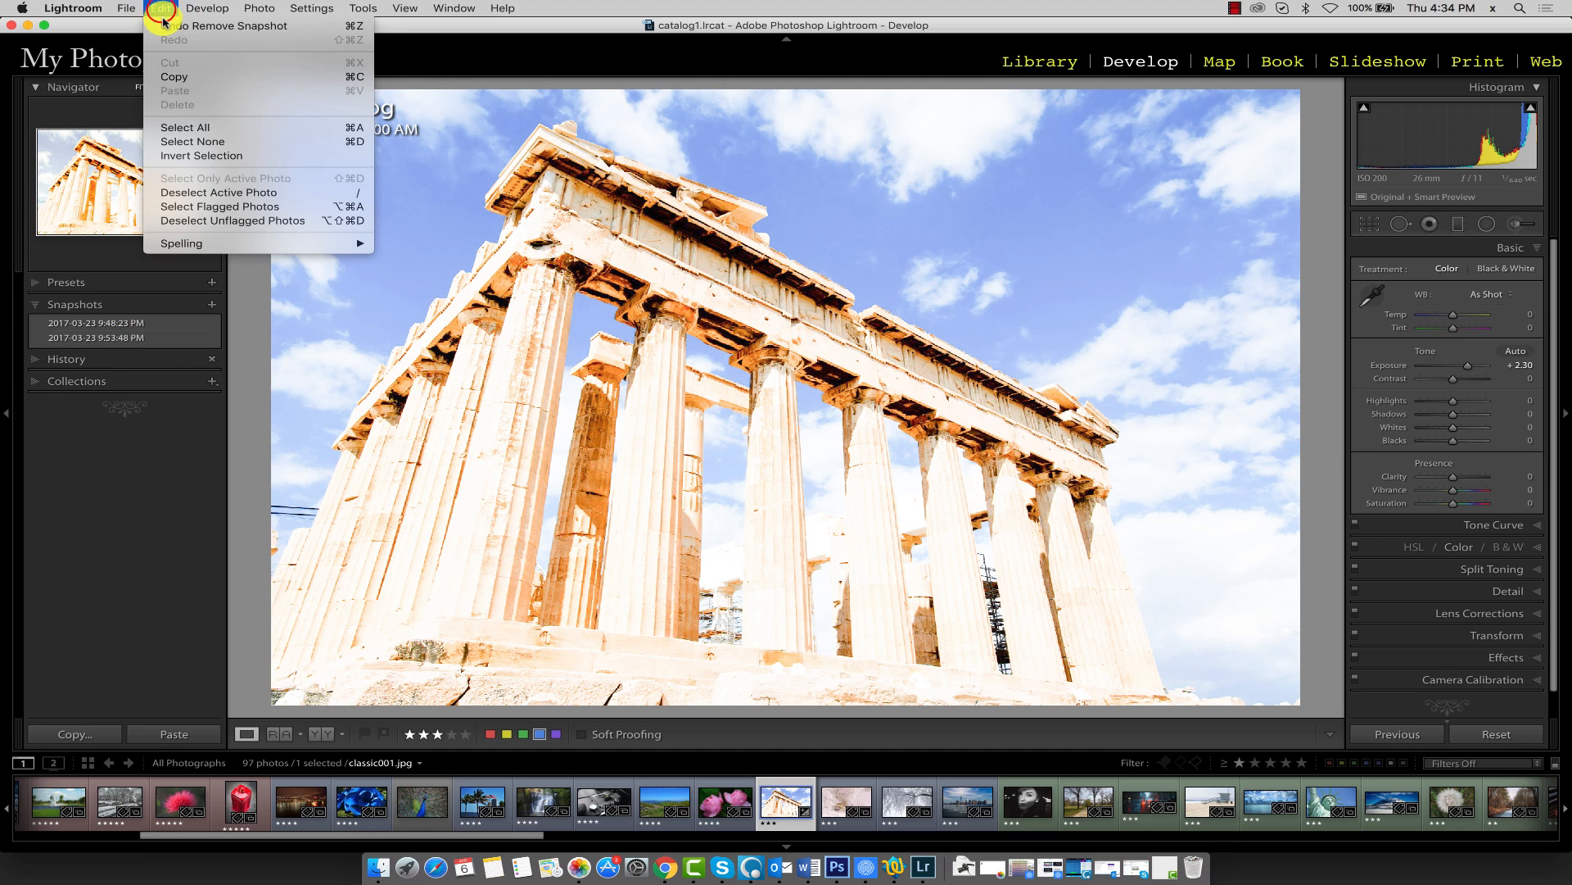
pyautogui.click(168, 26)
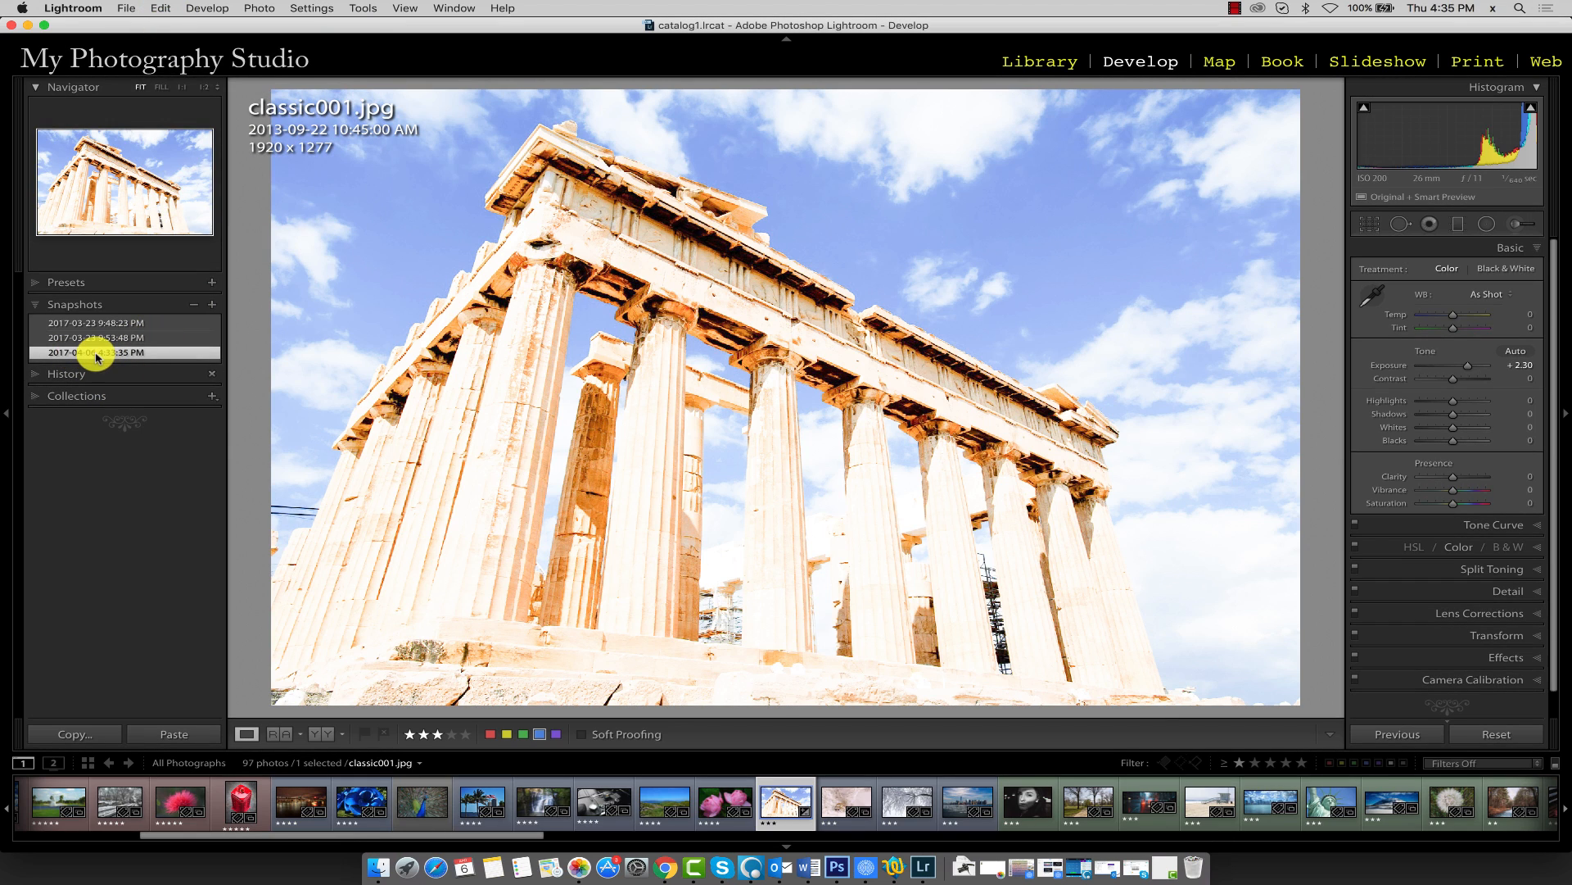
# Set Exposure to -2.80 and Contrast to +66
pyautogui.rightClick(96, 358)
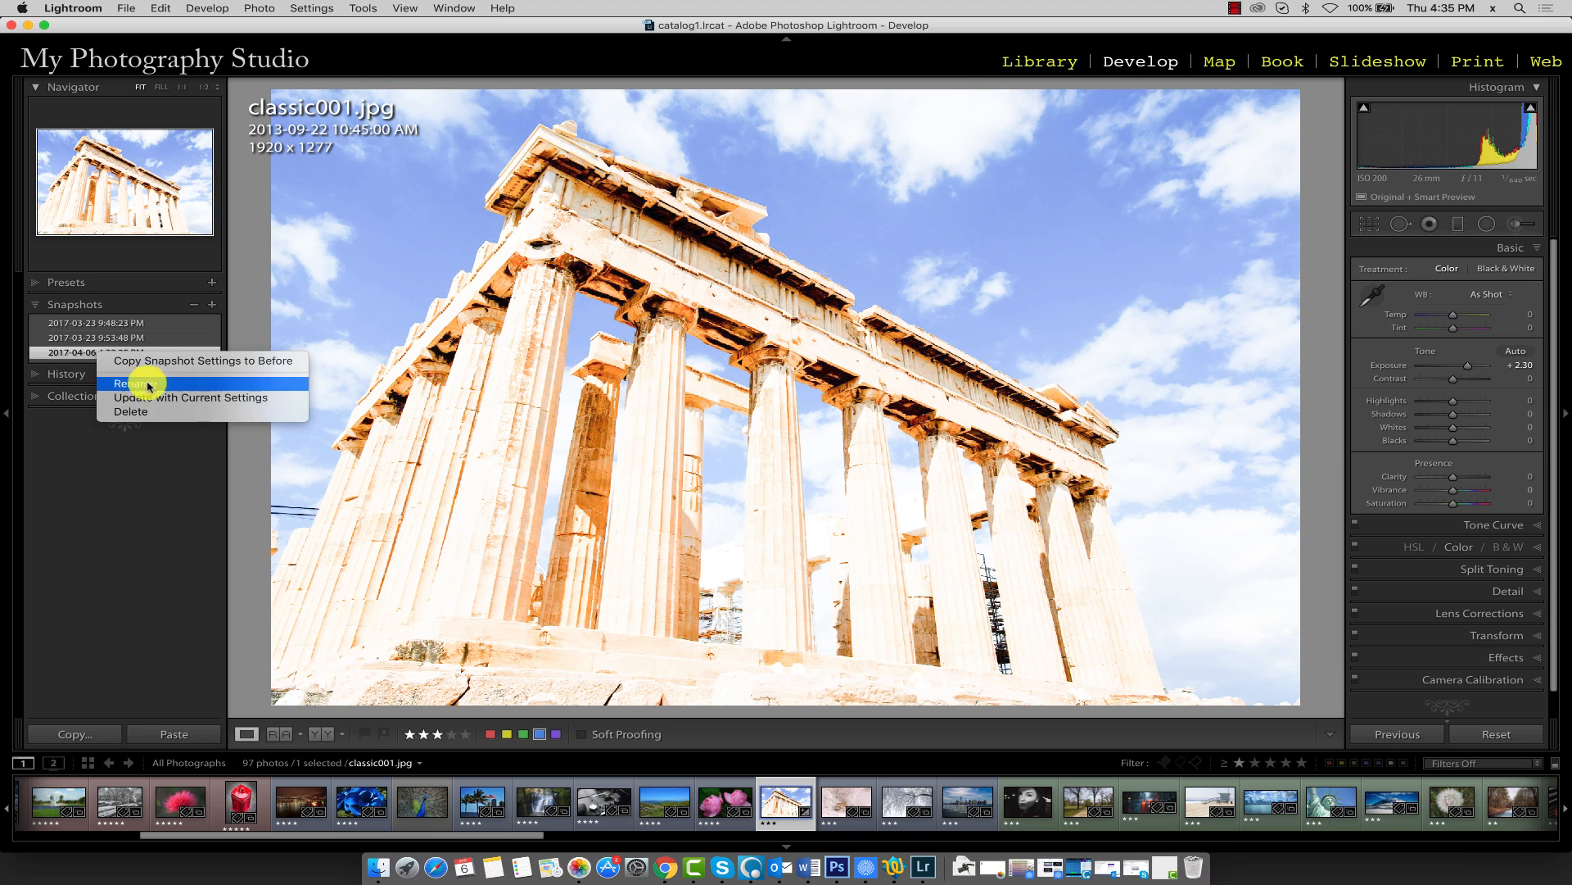
pyautogui.click(76, 352)
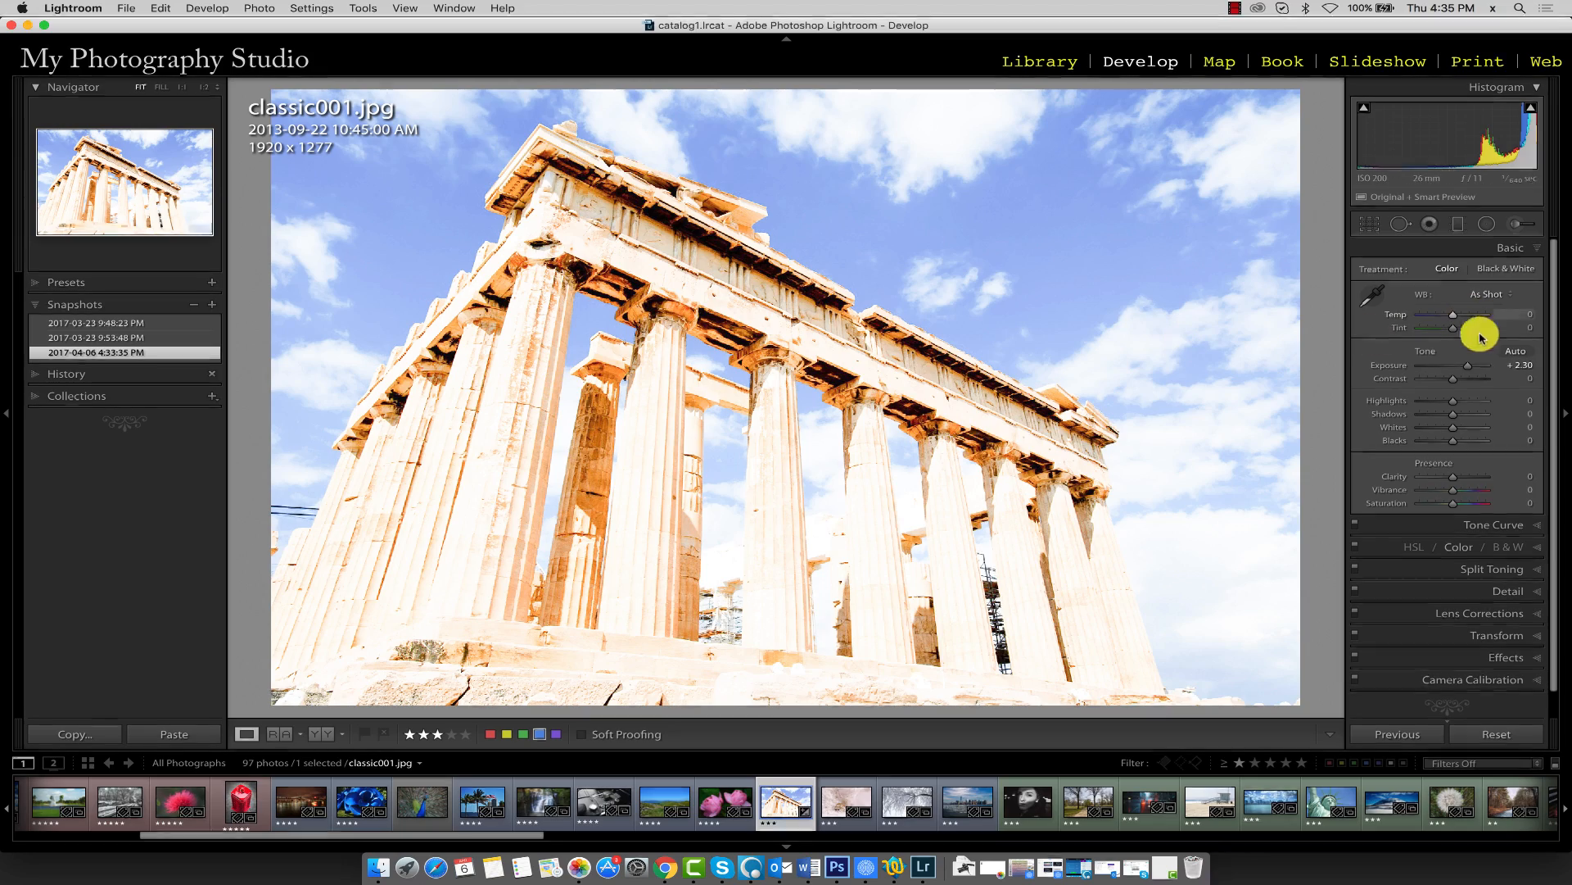
pyautogui.moveTo(1468, 365)
pyautogui.mouseDown()
pyautogui.moveTo(1433, 366)
pyautogui.moveTo(1474, 381)
pyautogui.mouseUp()
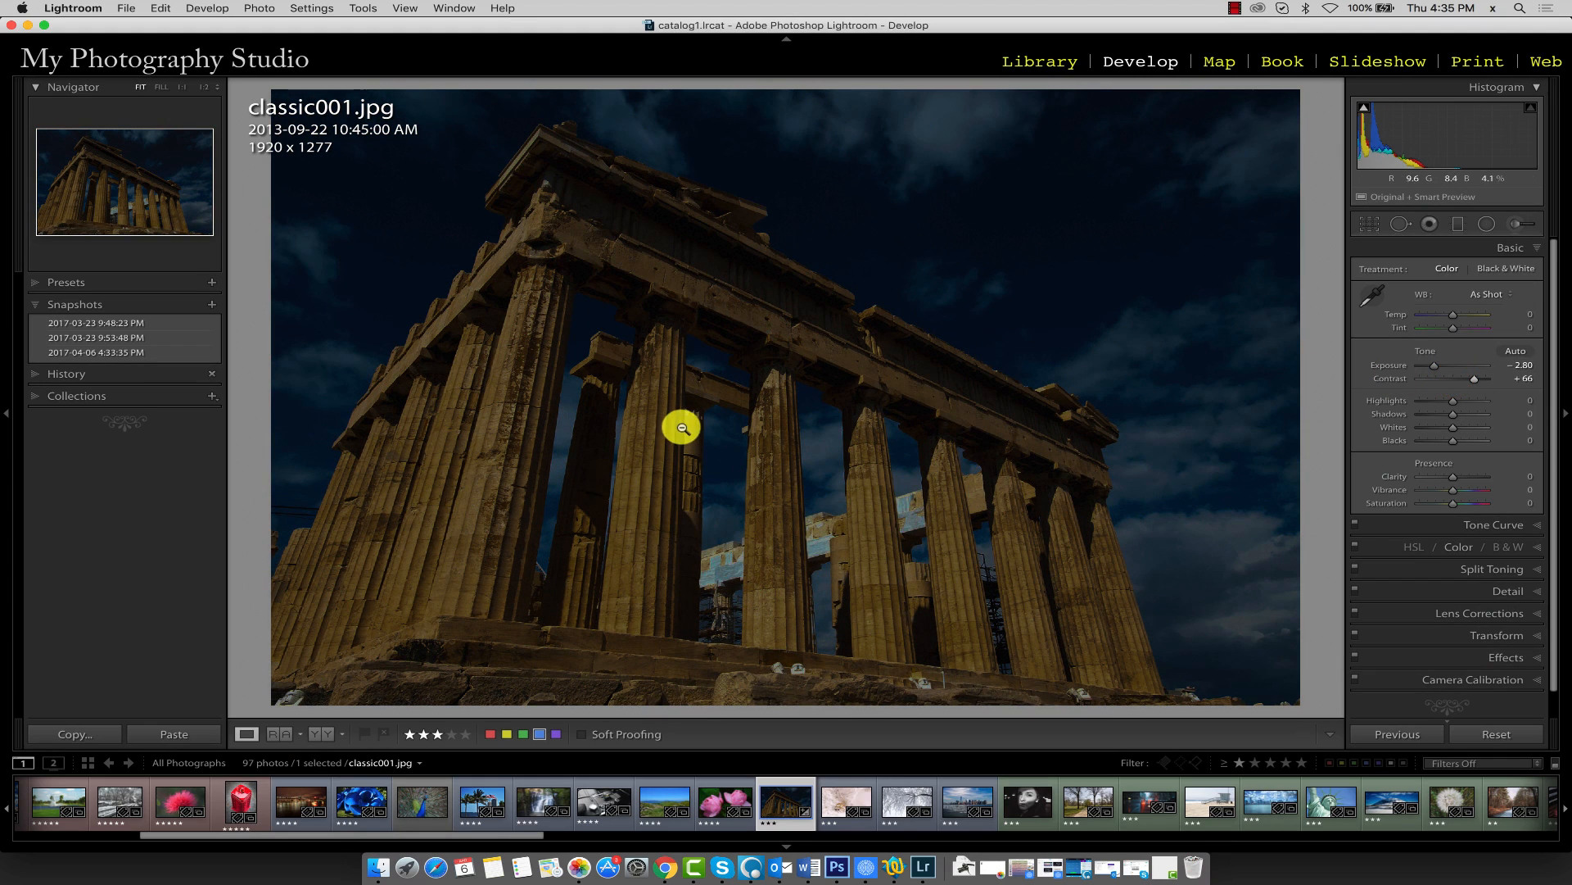
# Recall the newest snapshot and undo that recall
pyautogui.click(96, 354)
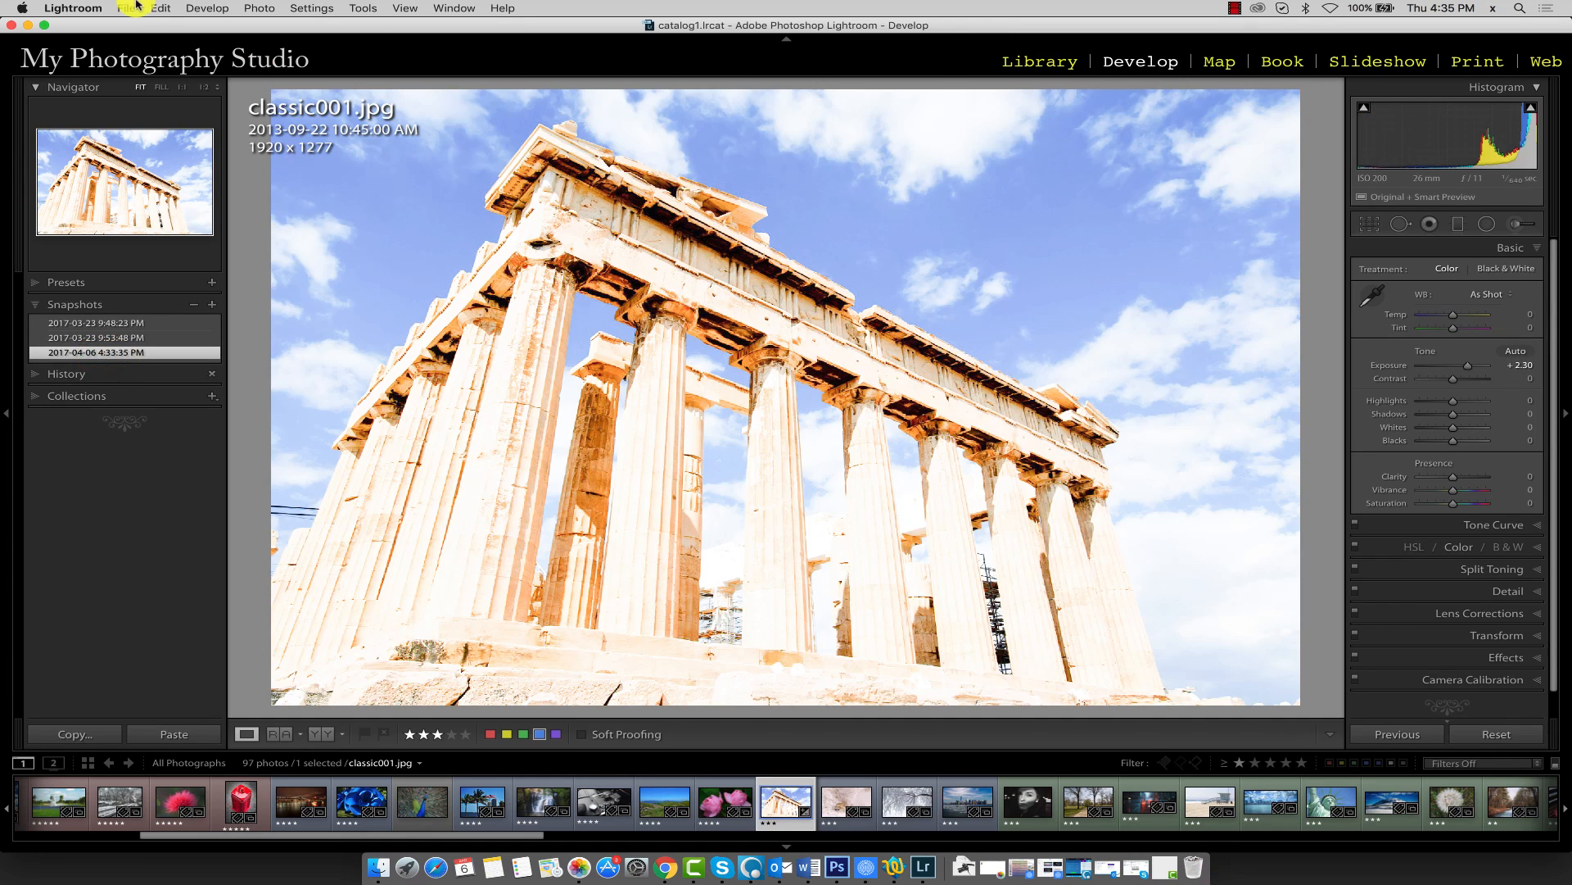
pyautogui.click(160, 8)
pyautogui.click(167, 24)
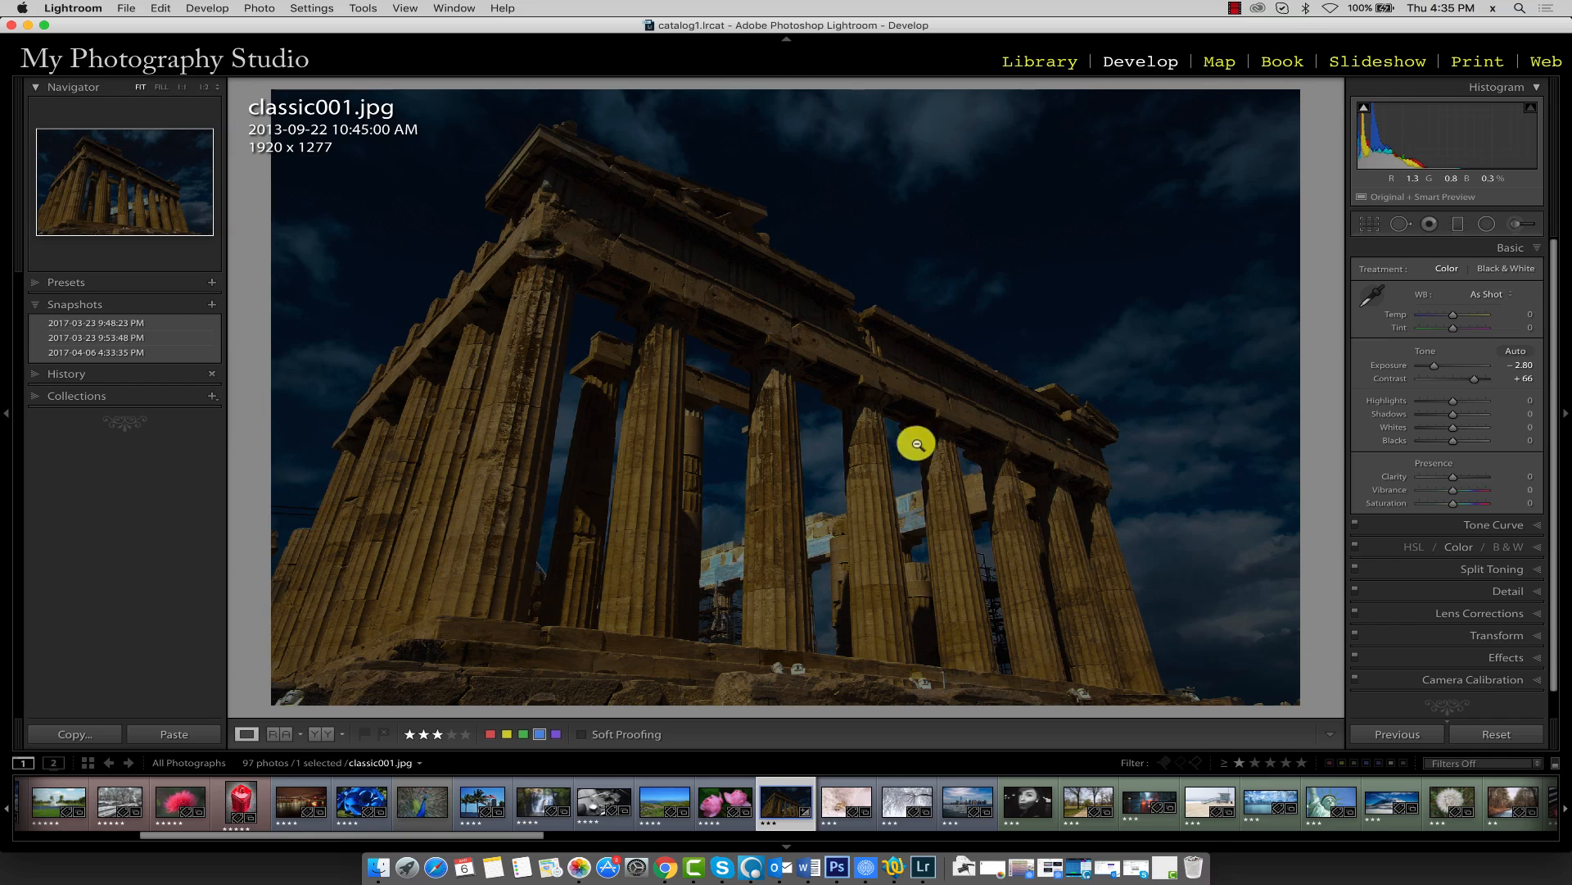
# Update the newest snapshot with the current settings
pyautogui.rightClick(121, 358)
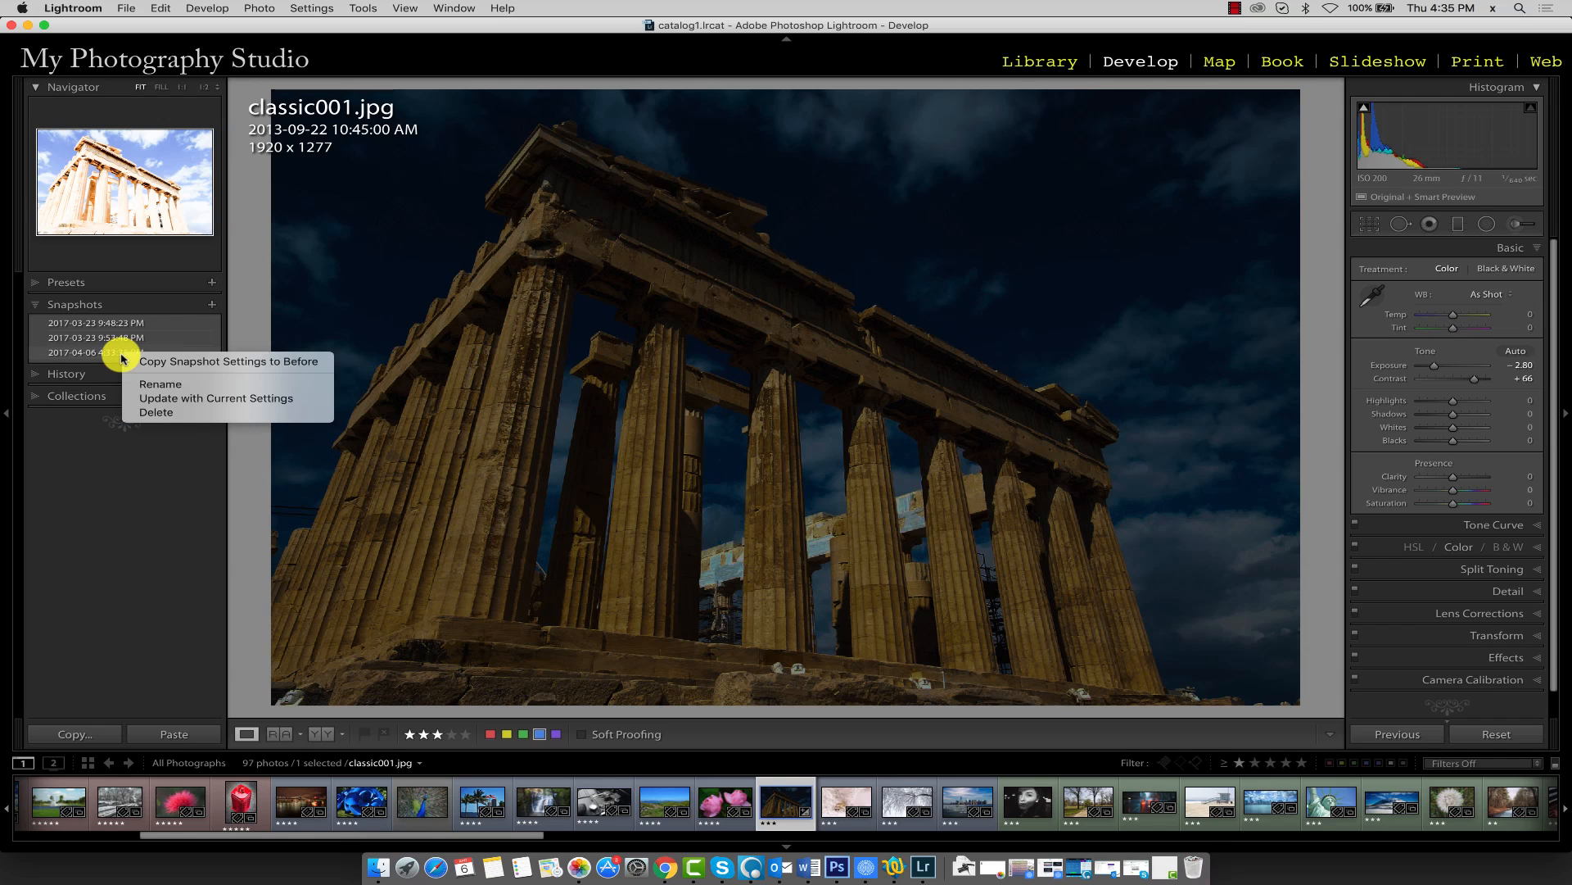
pyautogui.click(193, 401)
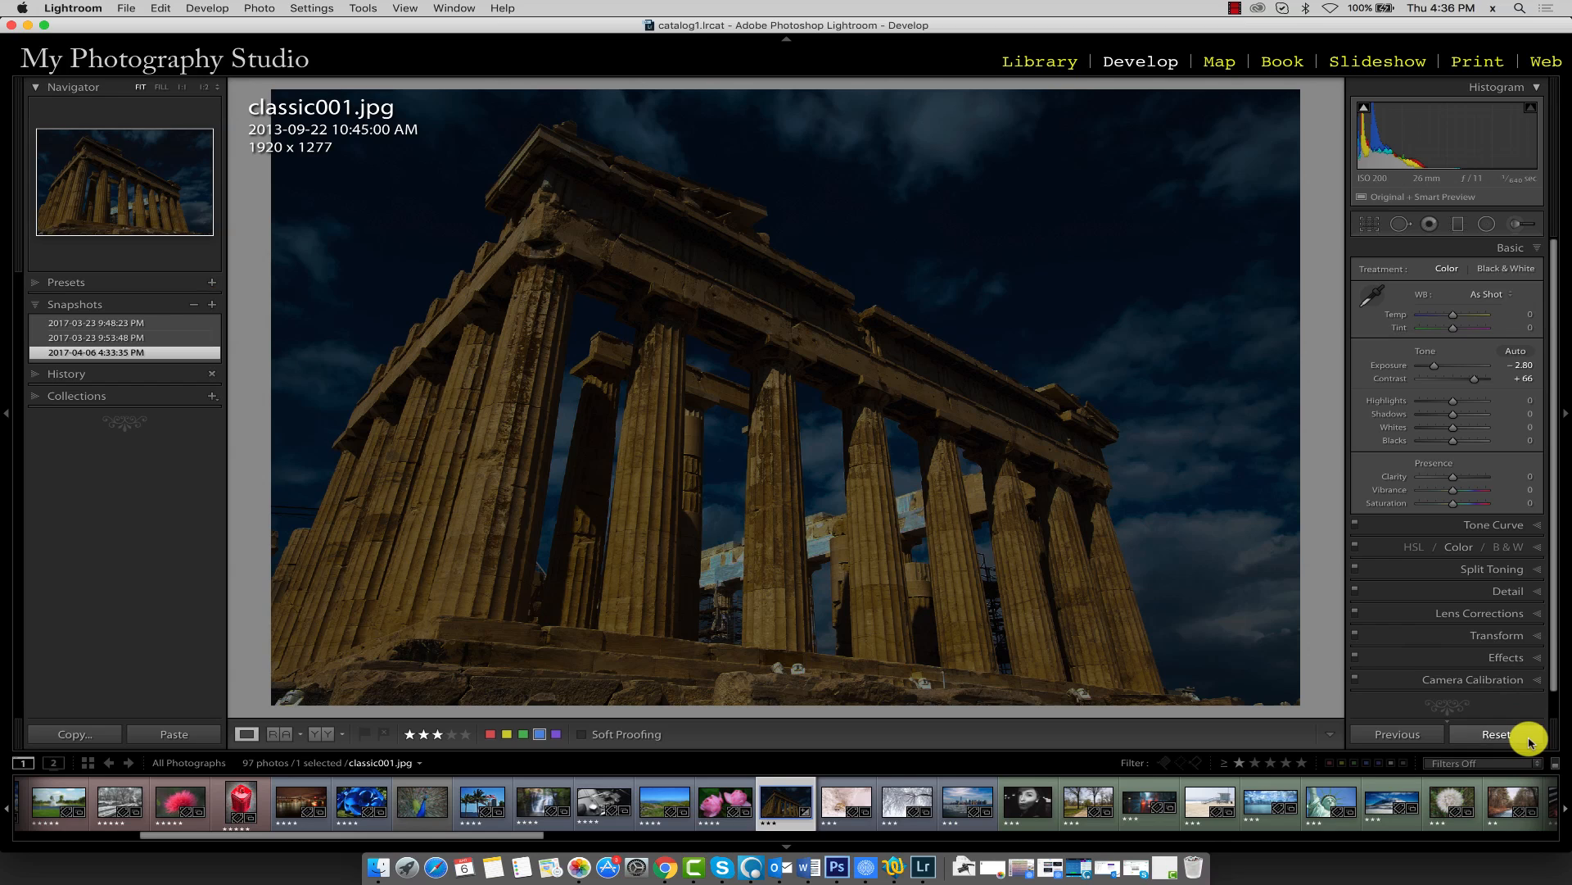
# Rename the newest snapshot as Exposure Adjustment
pyautogui.rightClick(105, 350)
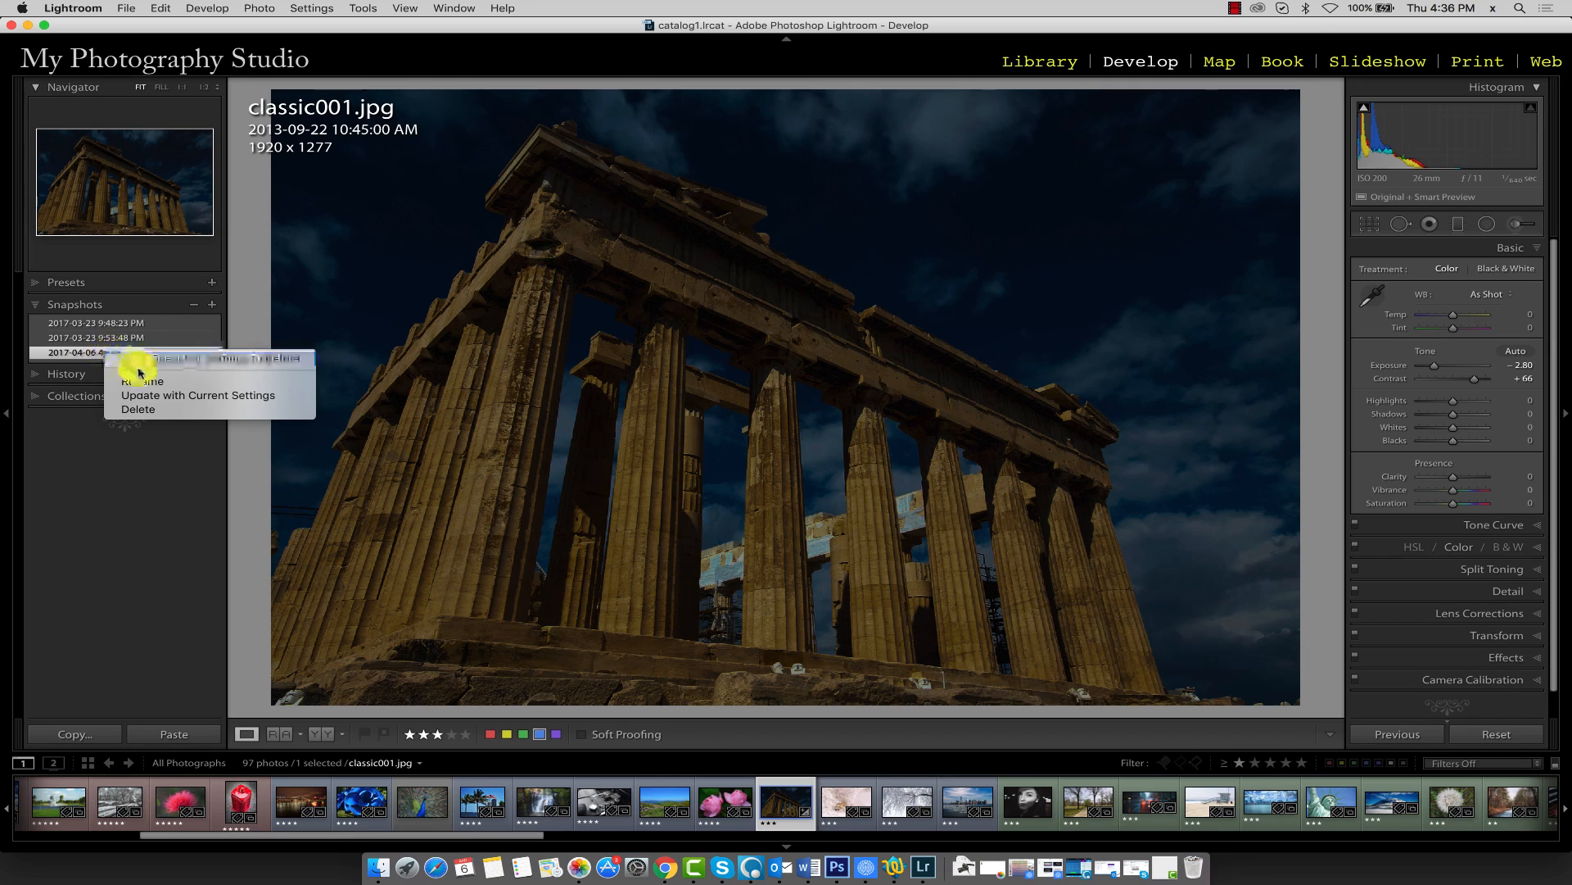
pyautogui.click(163, 379)
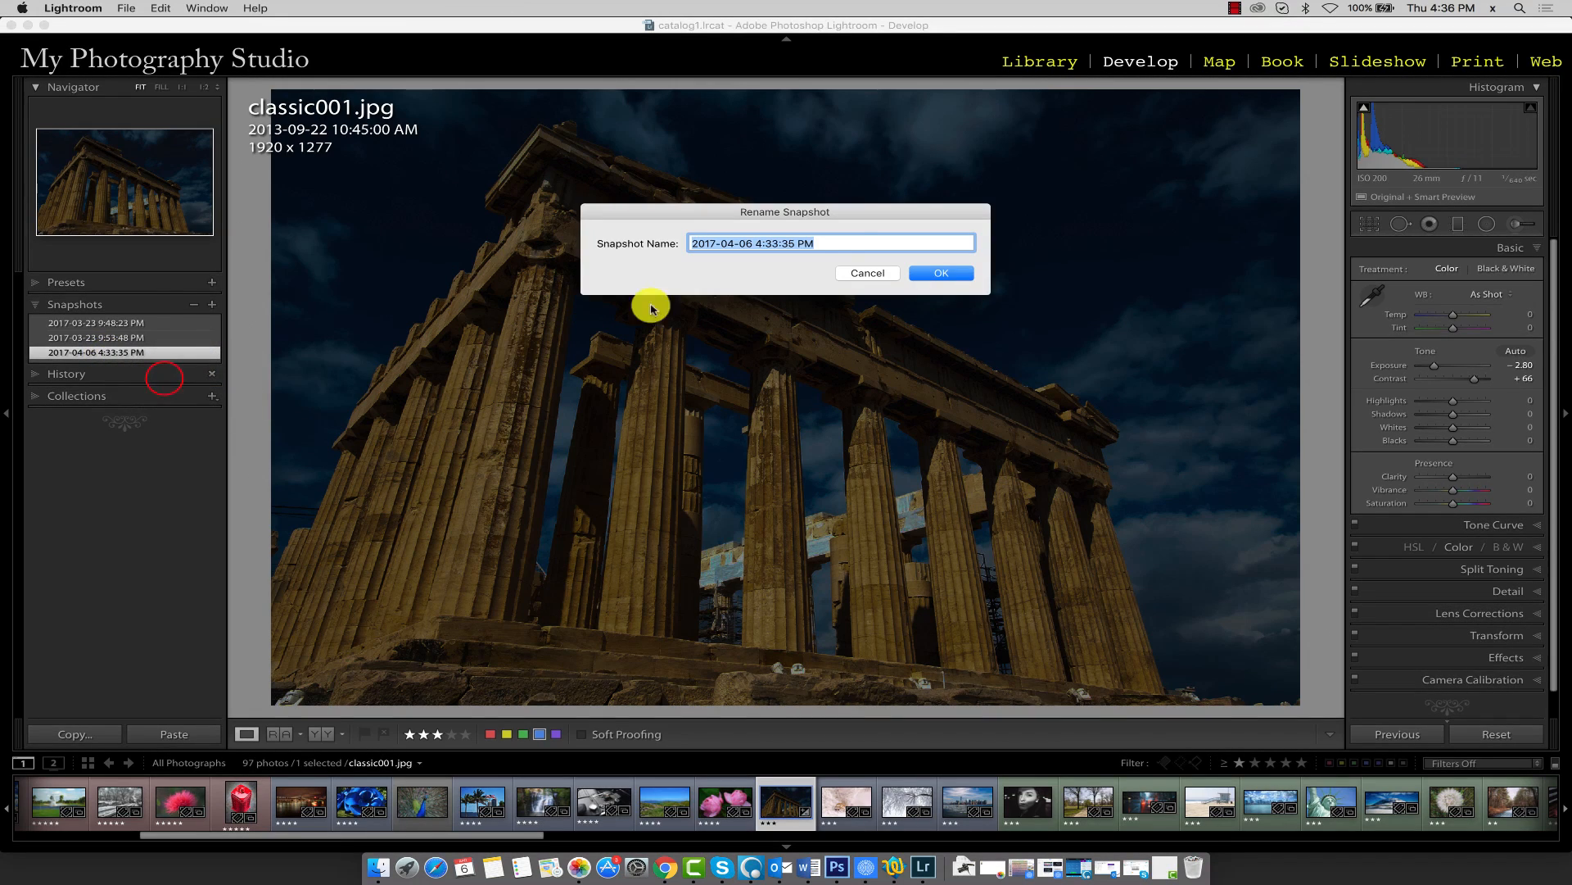
pyautogui.click(841, 246)
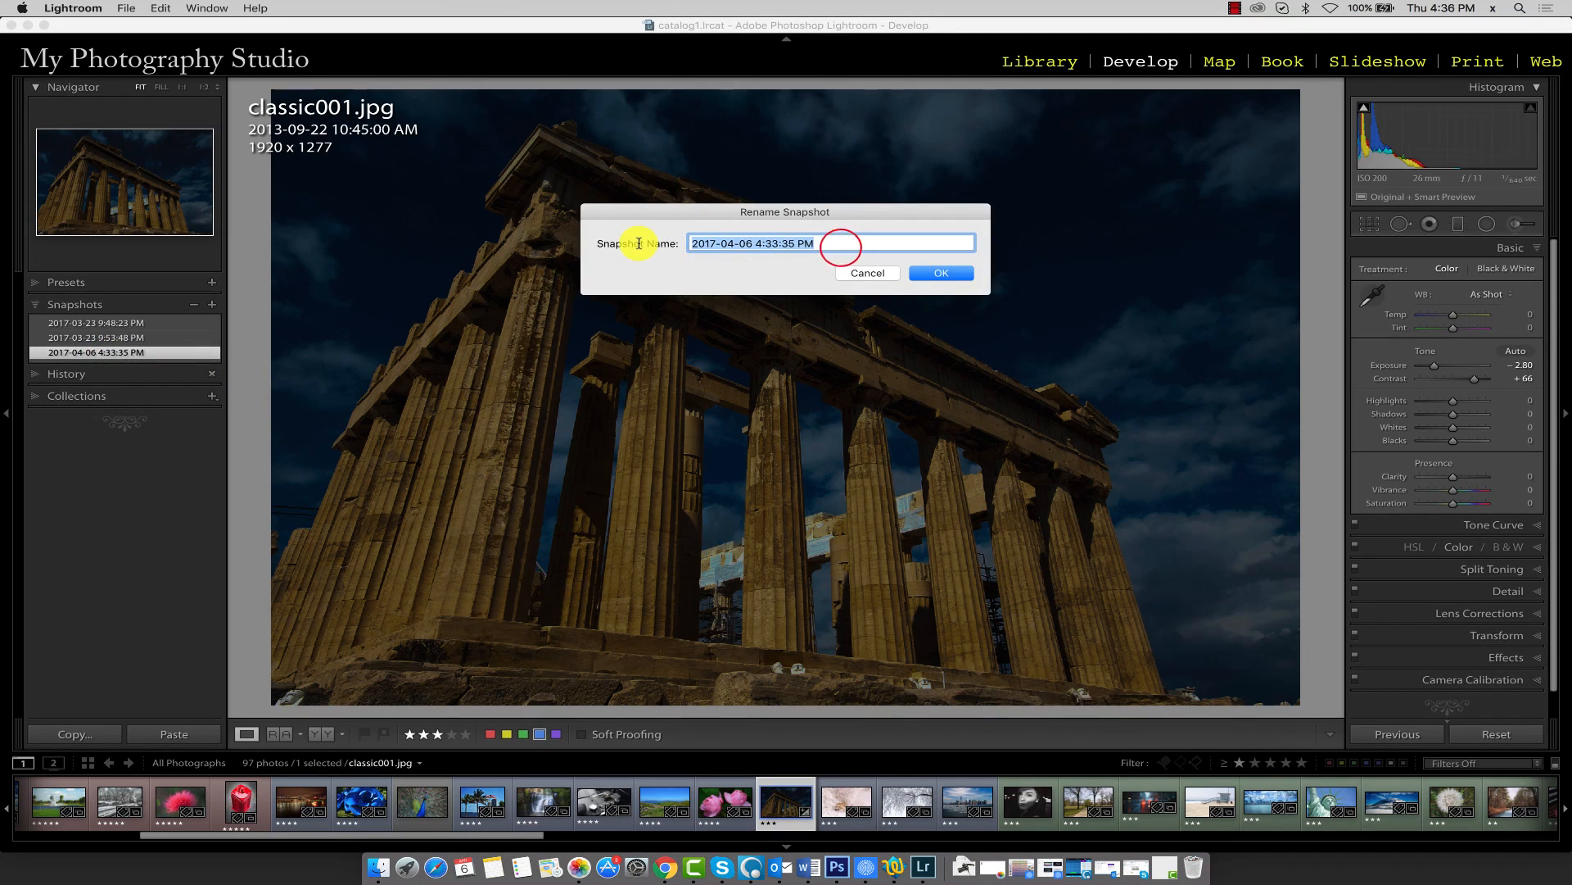
pyautogui.write('Exposure Adjustment')
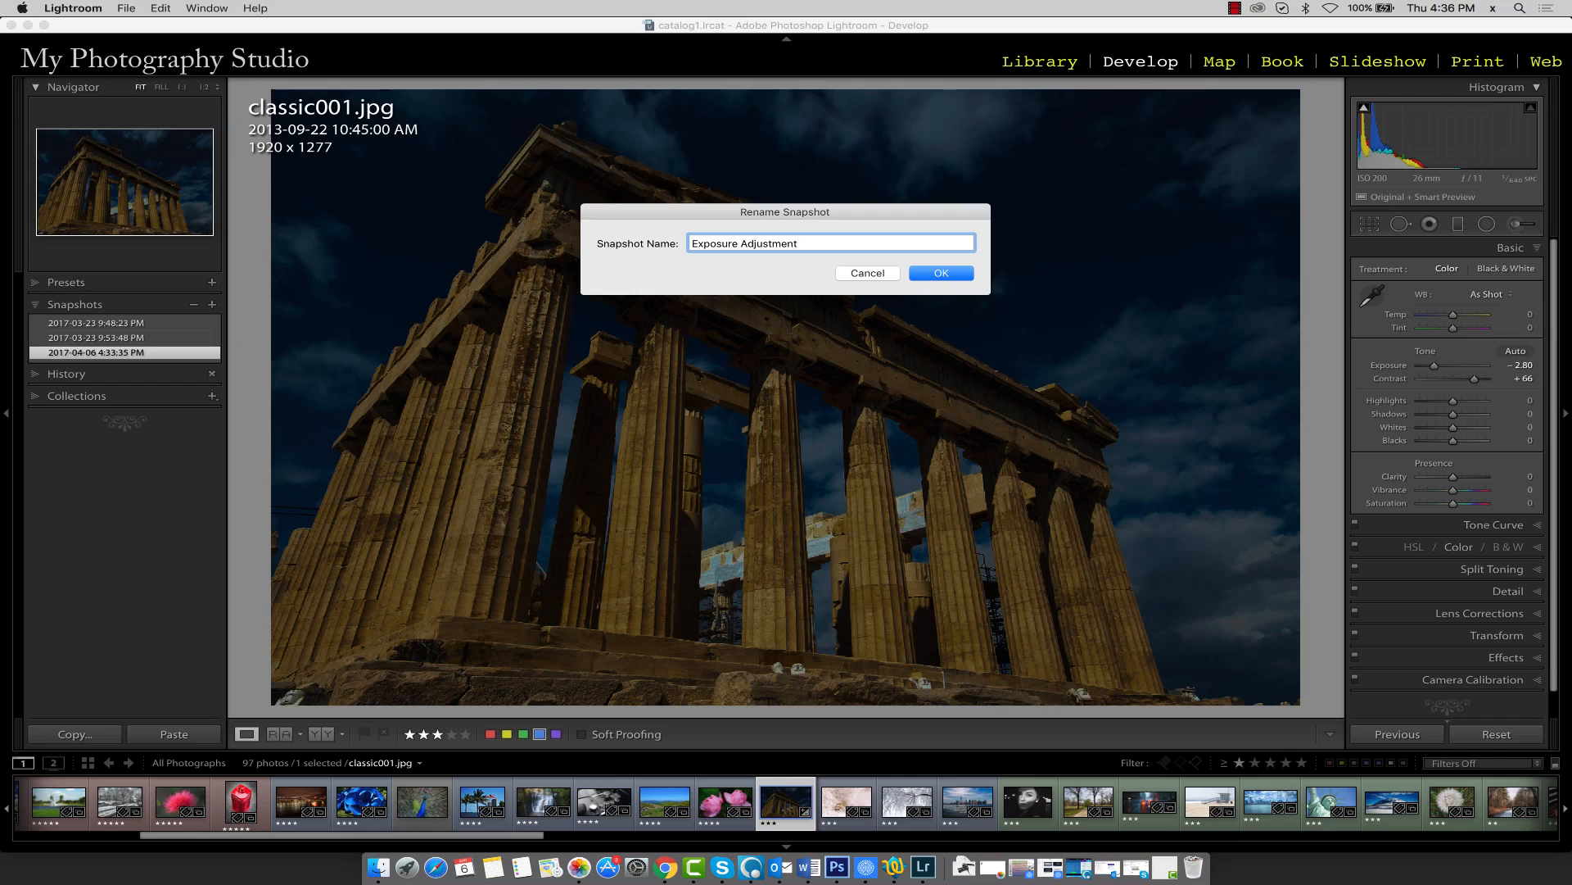
pyautogui.click(942, 273)
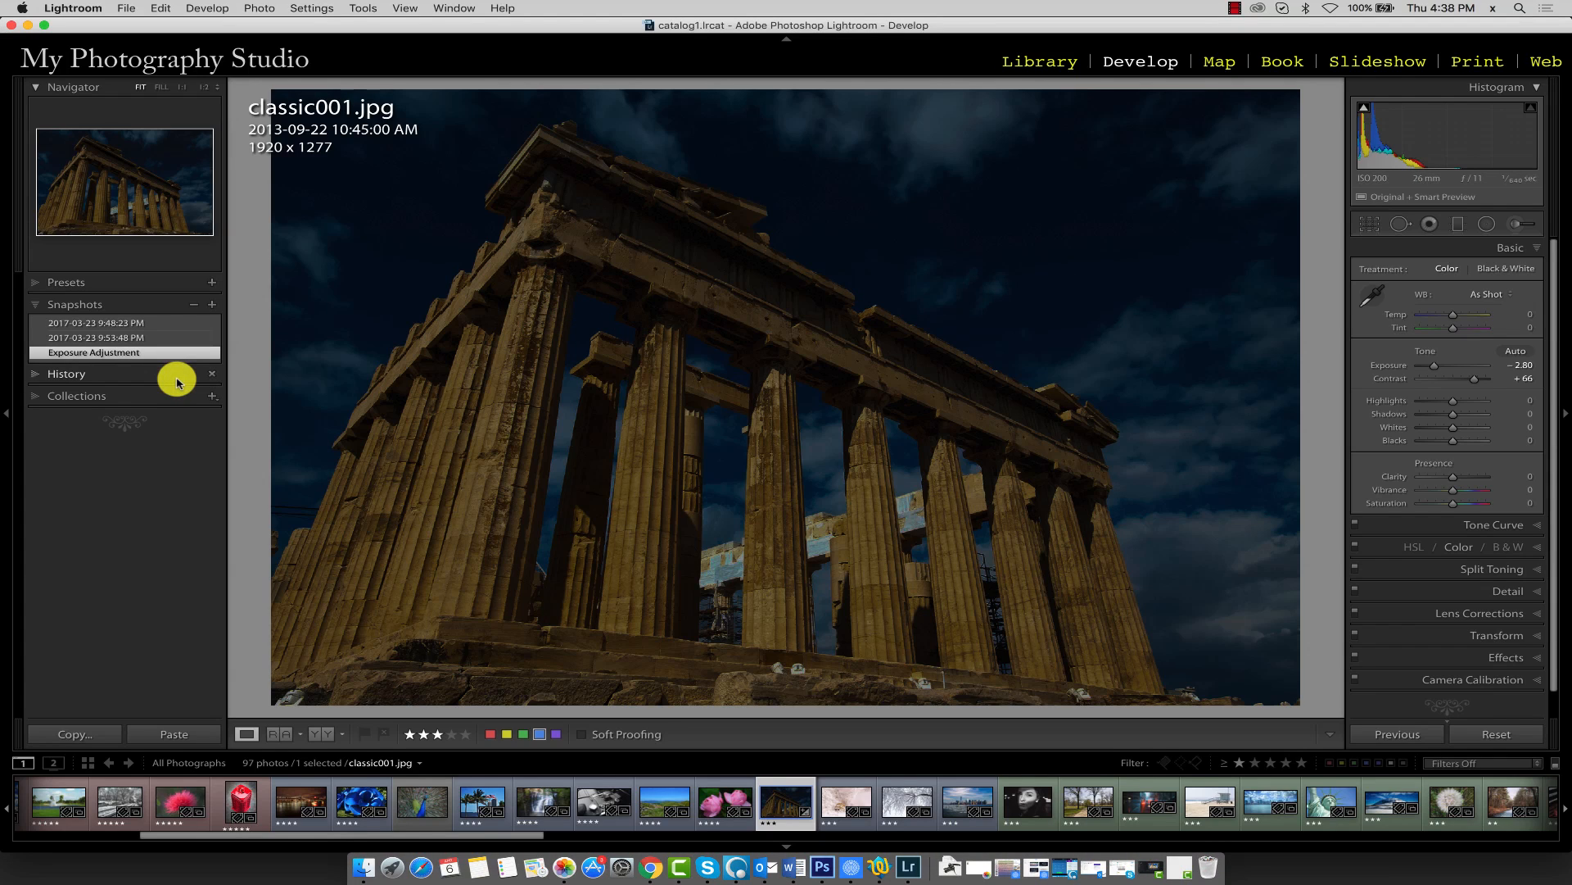
pyautogui.rightClick(119, 358)
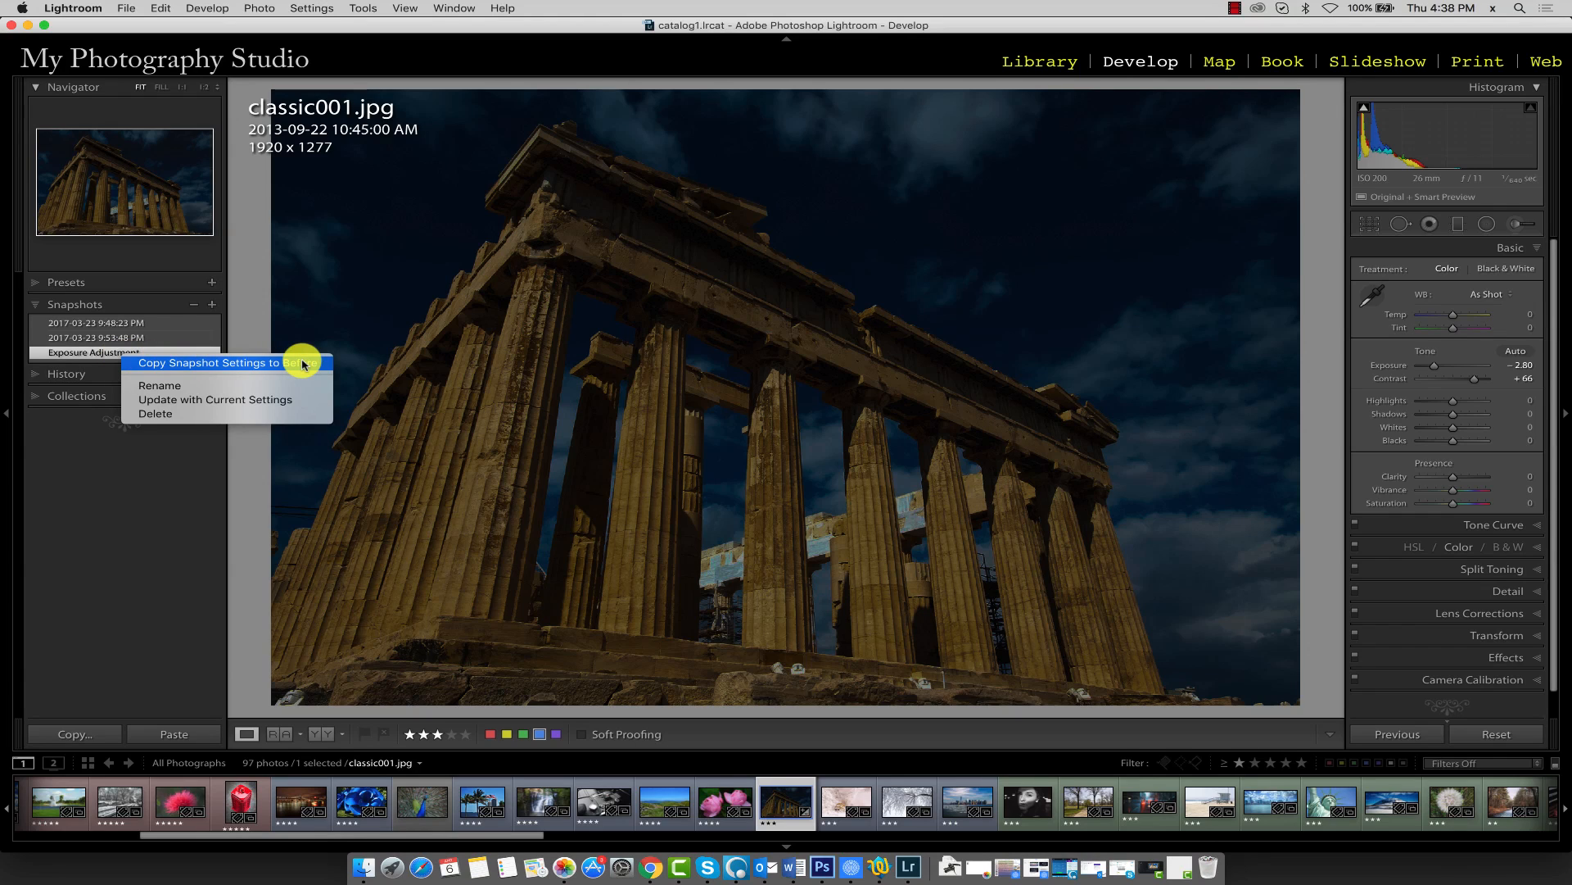
pyautogui.click(105, 351)
pyautogui.rightClick(103, 352)
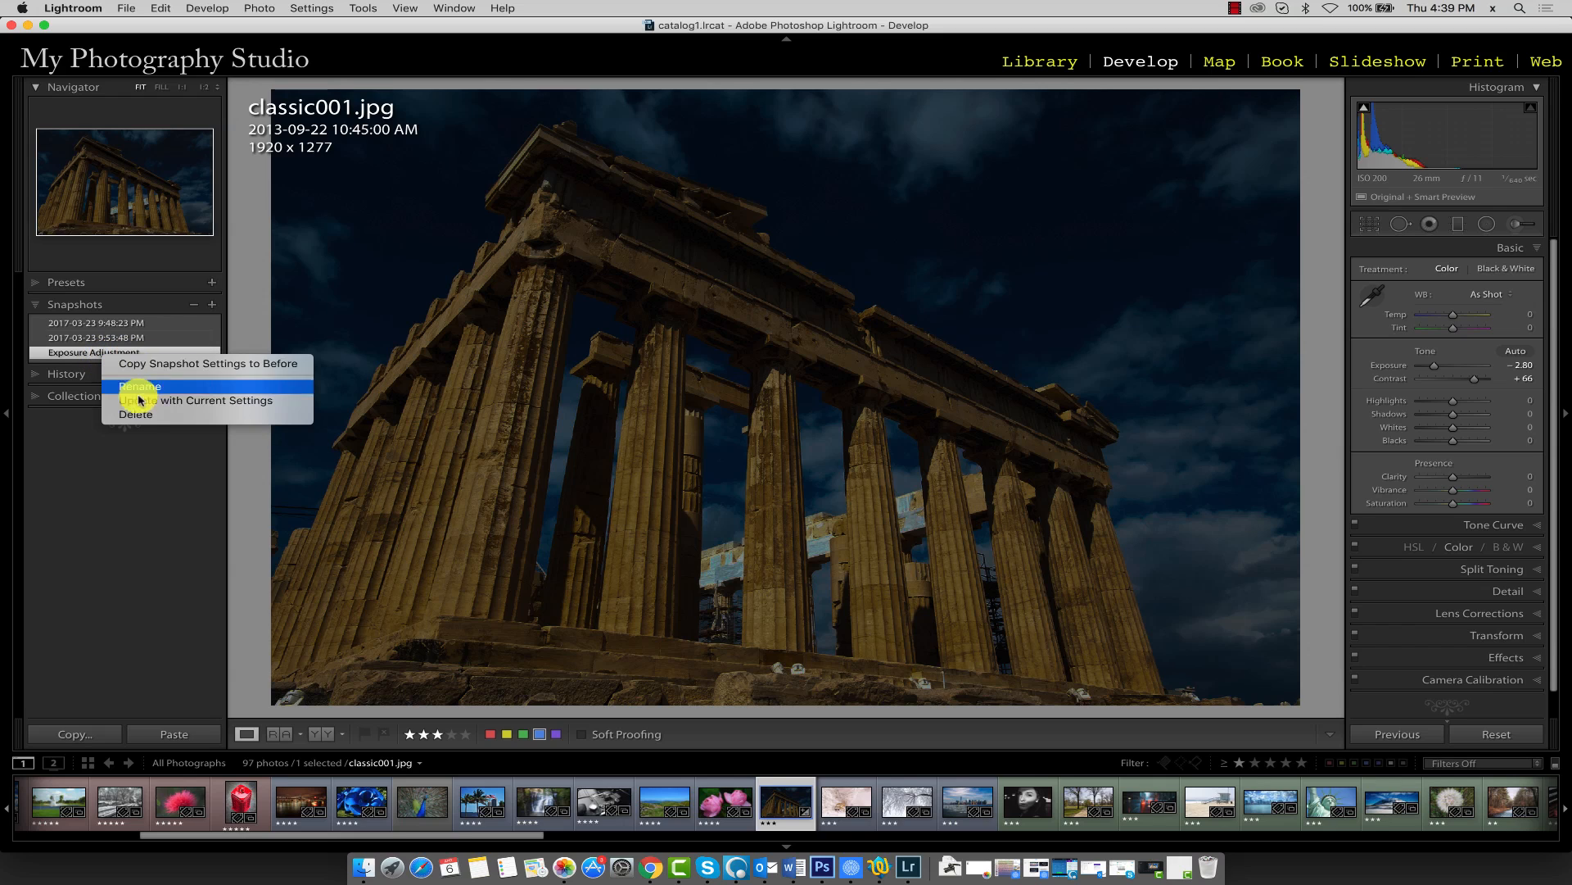
pyautogui.click(154, 477)
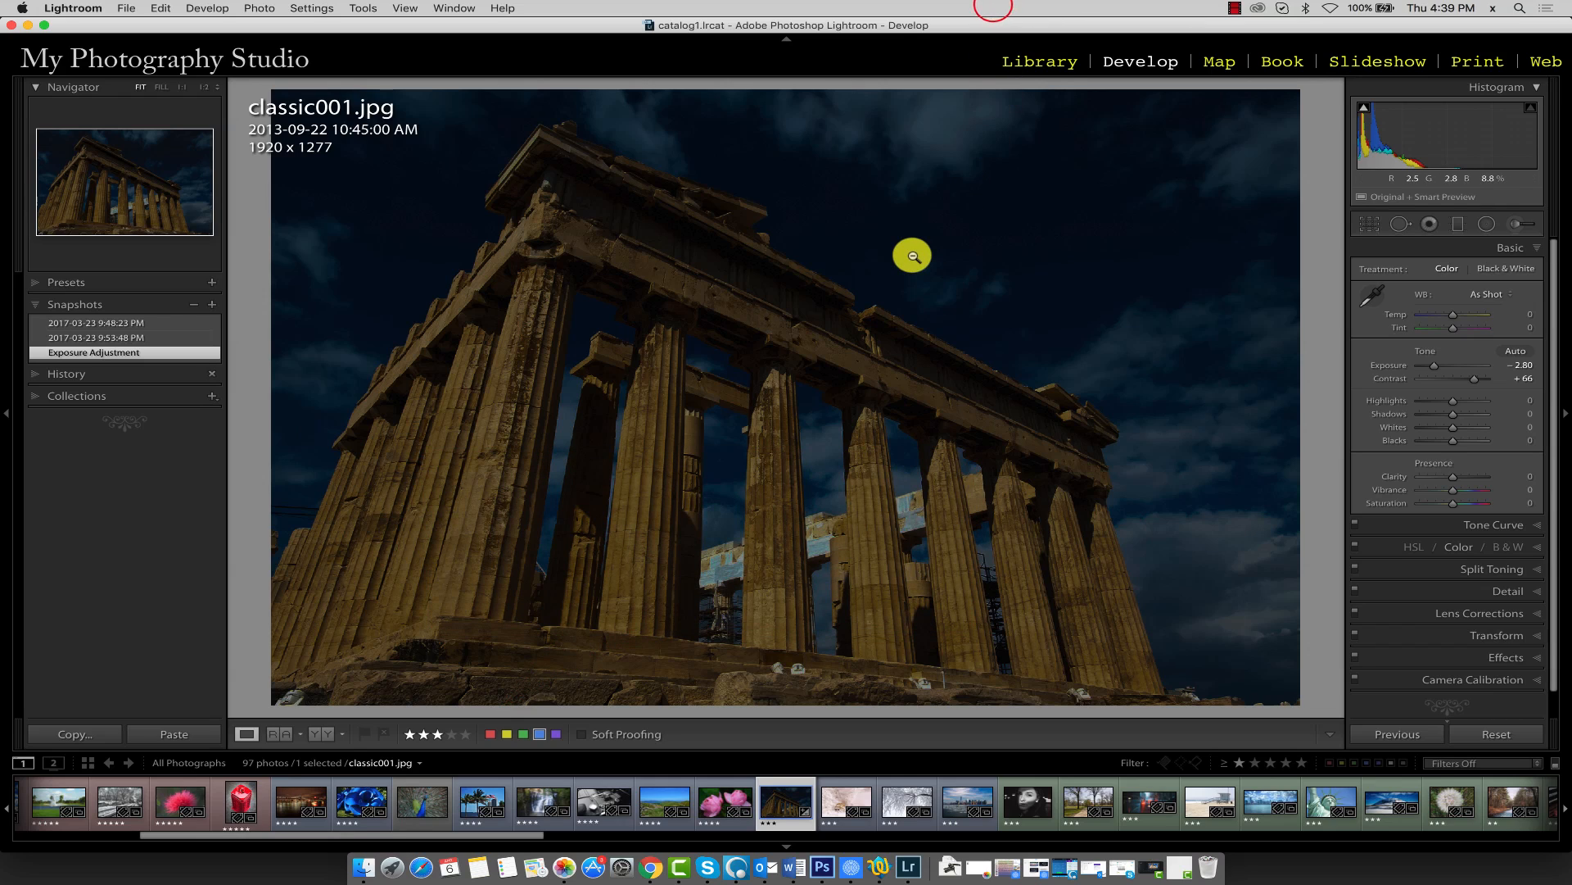
# Toggle the Before view to compare the original photo with the edit
pyautogui.press('\\')
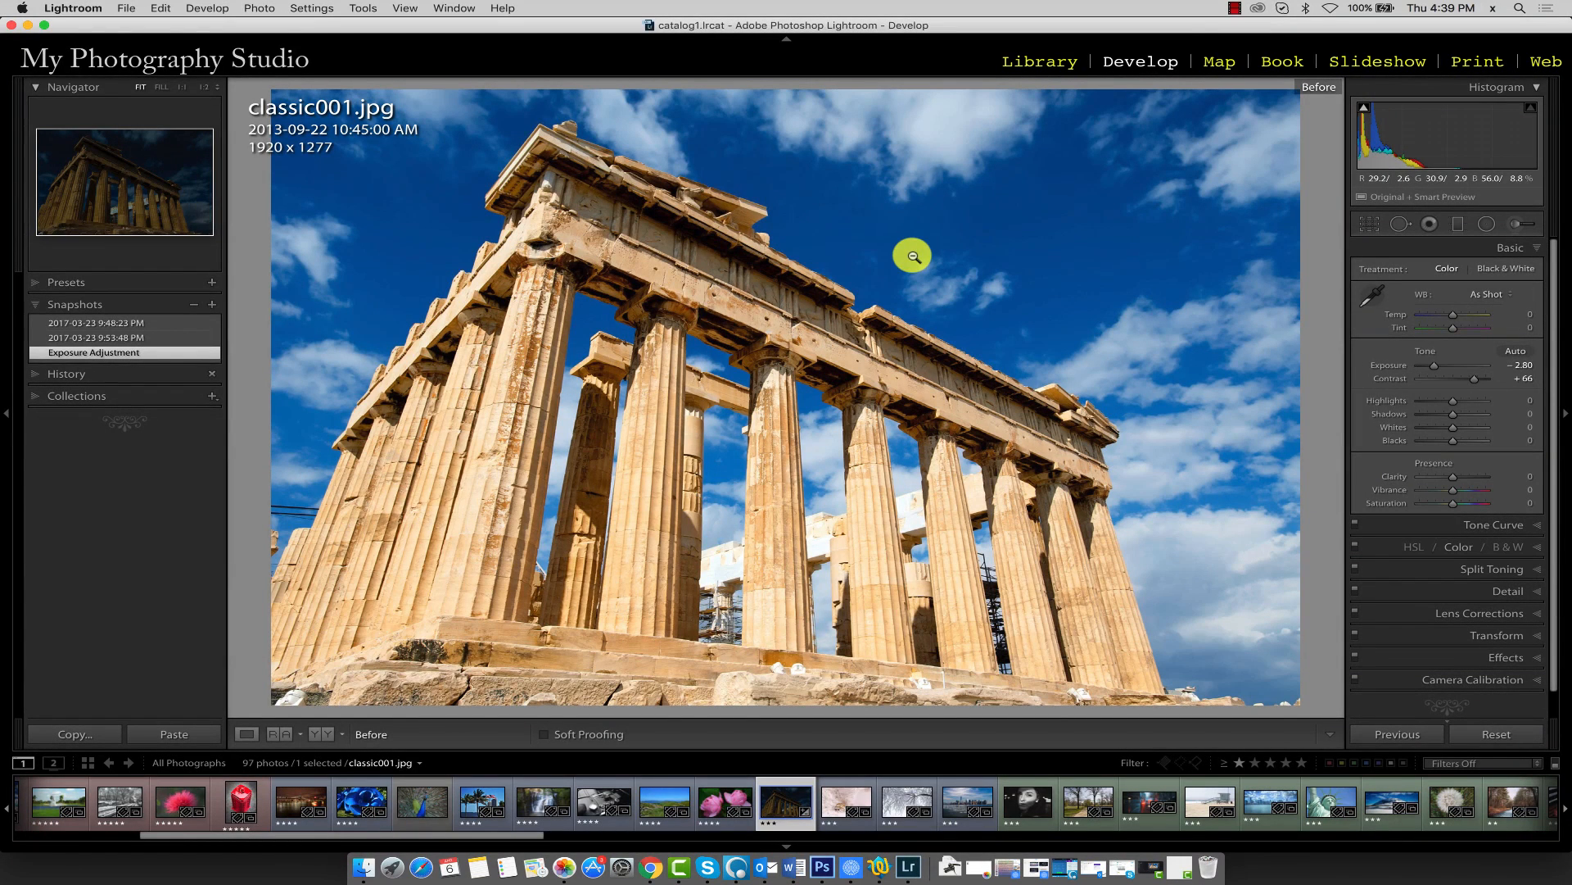
pyautogui.press('\\')
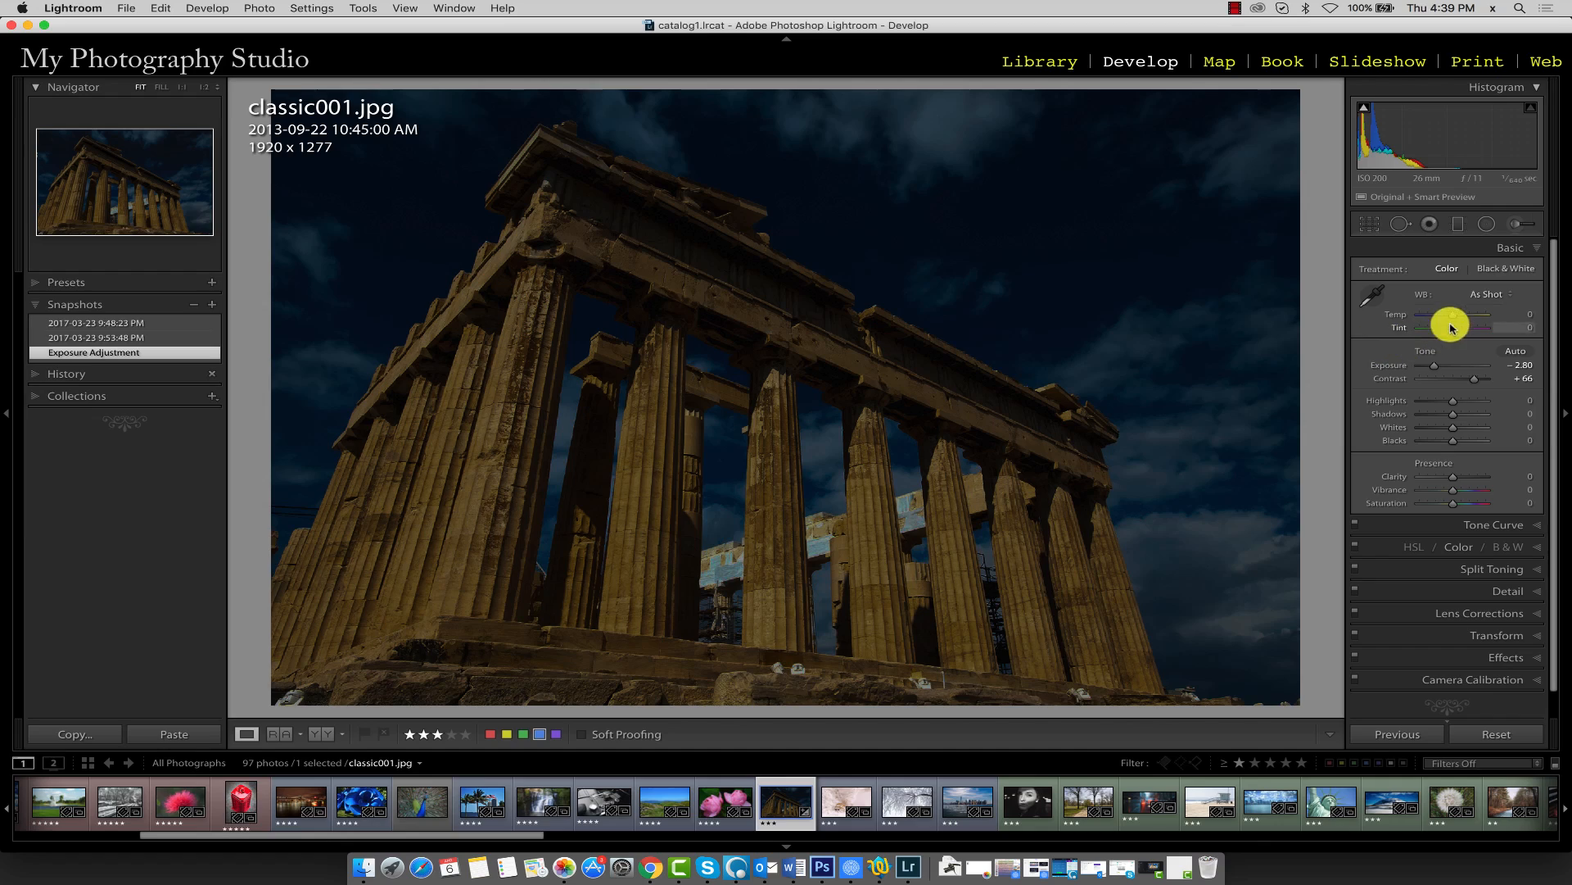
# Set white balance Temp to +100 and compare the result with the Before view
pyautogui.moveTo(1452, 316); pyautogui.dragTo(1488, 317)
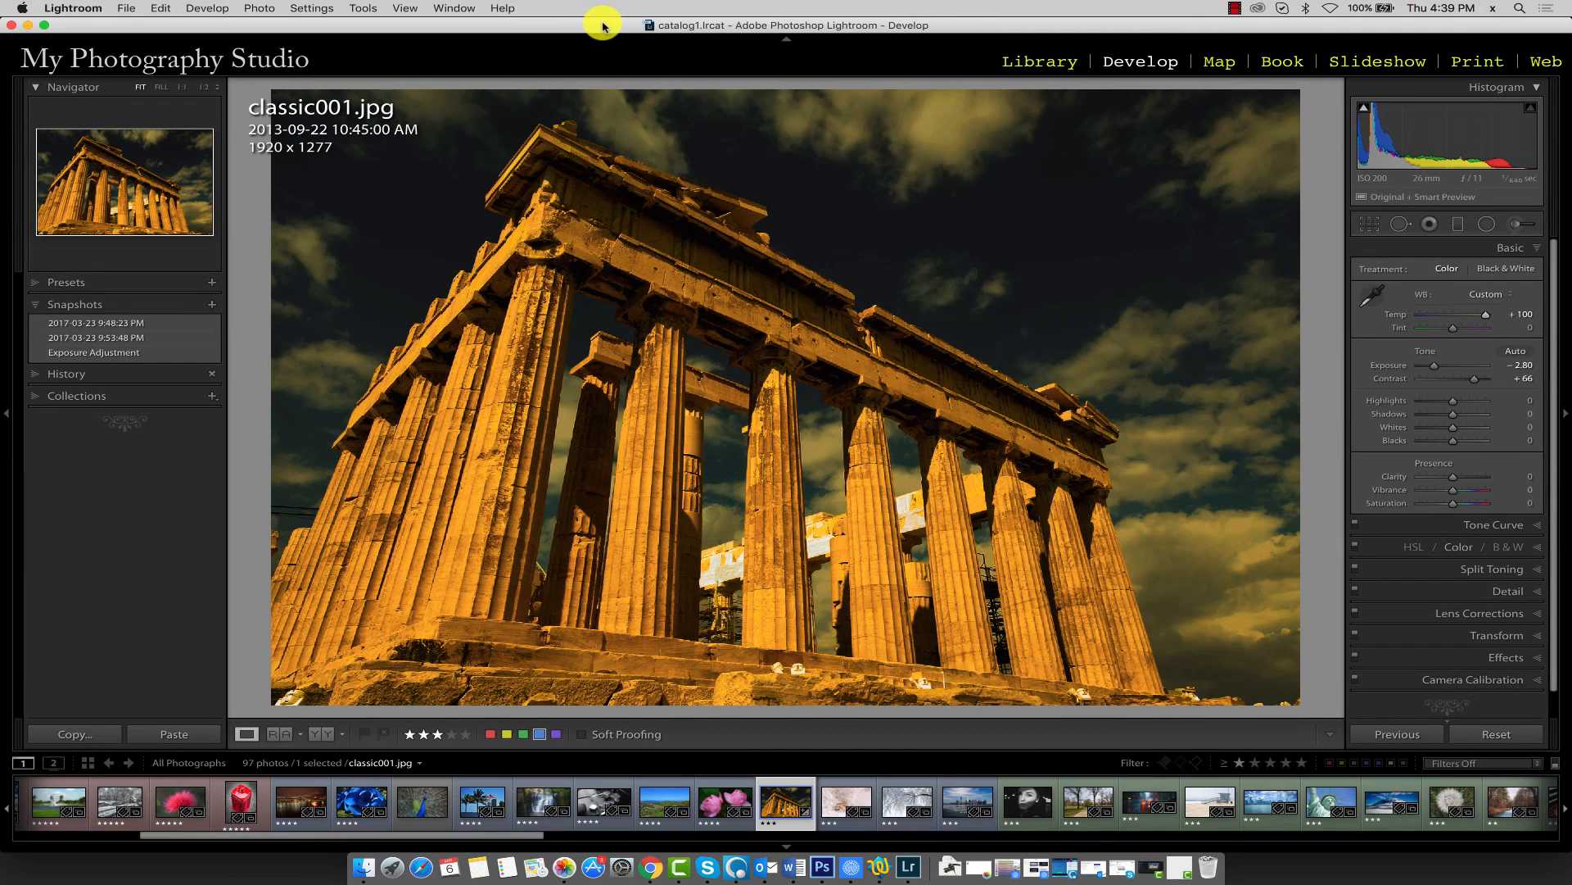
pyautogui.press('\\')
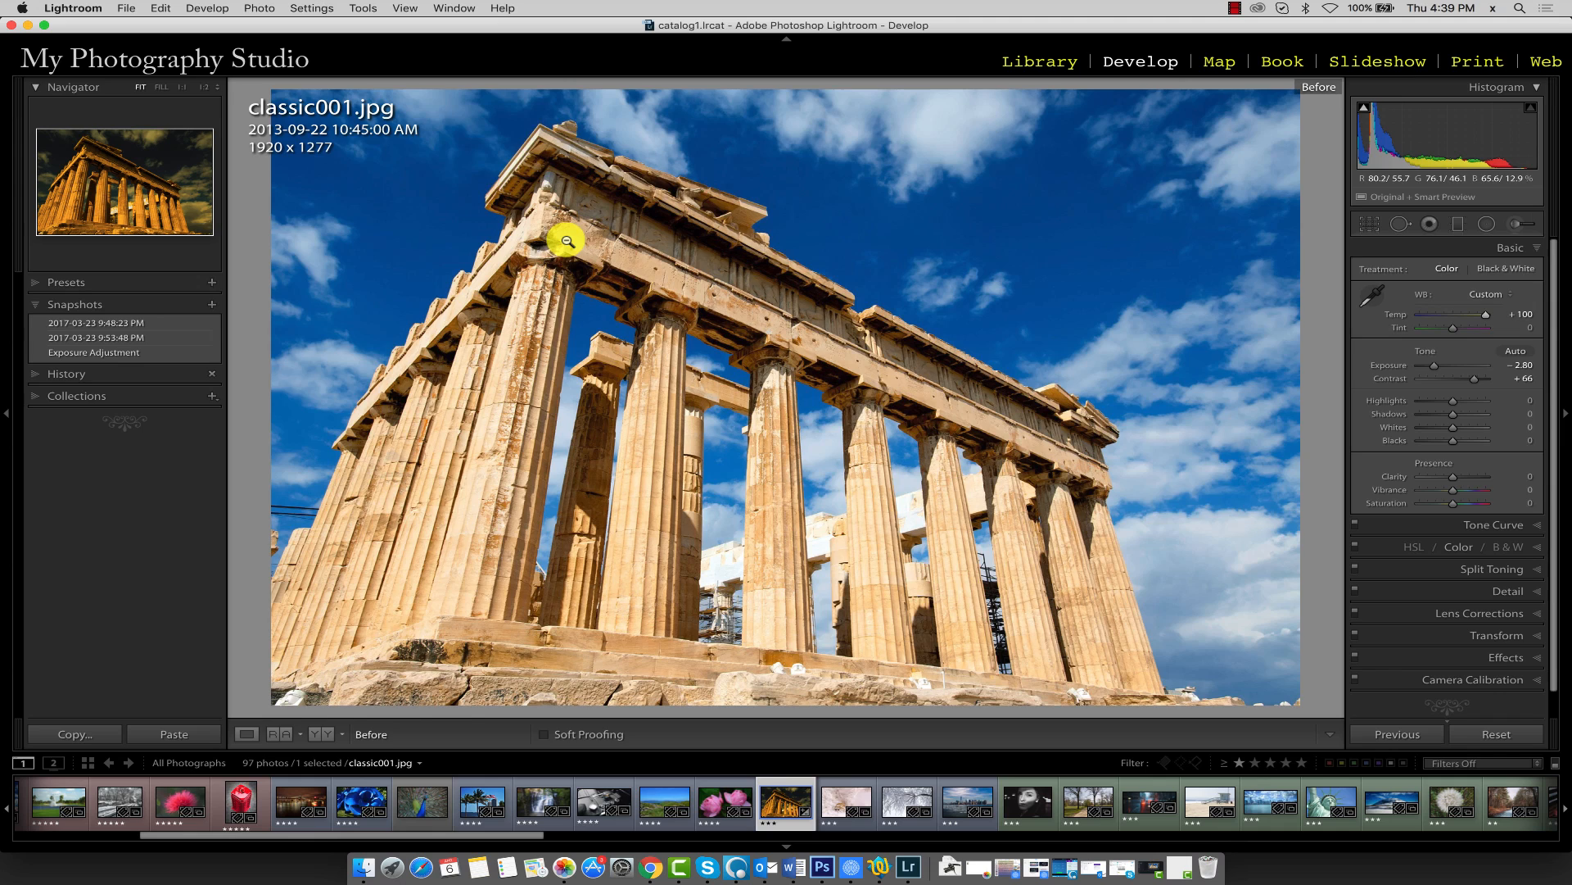
pyautogui.press('\\')
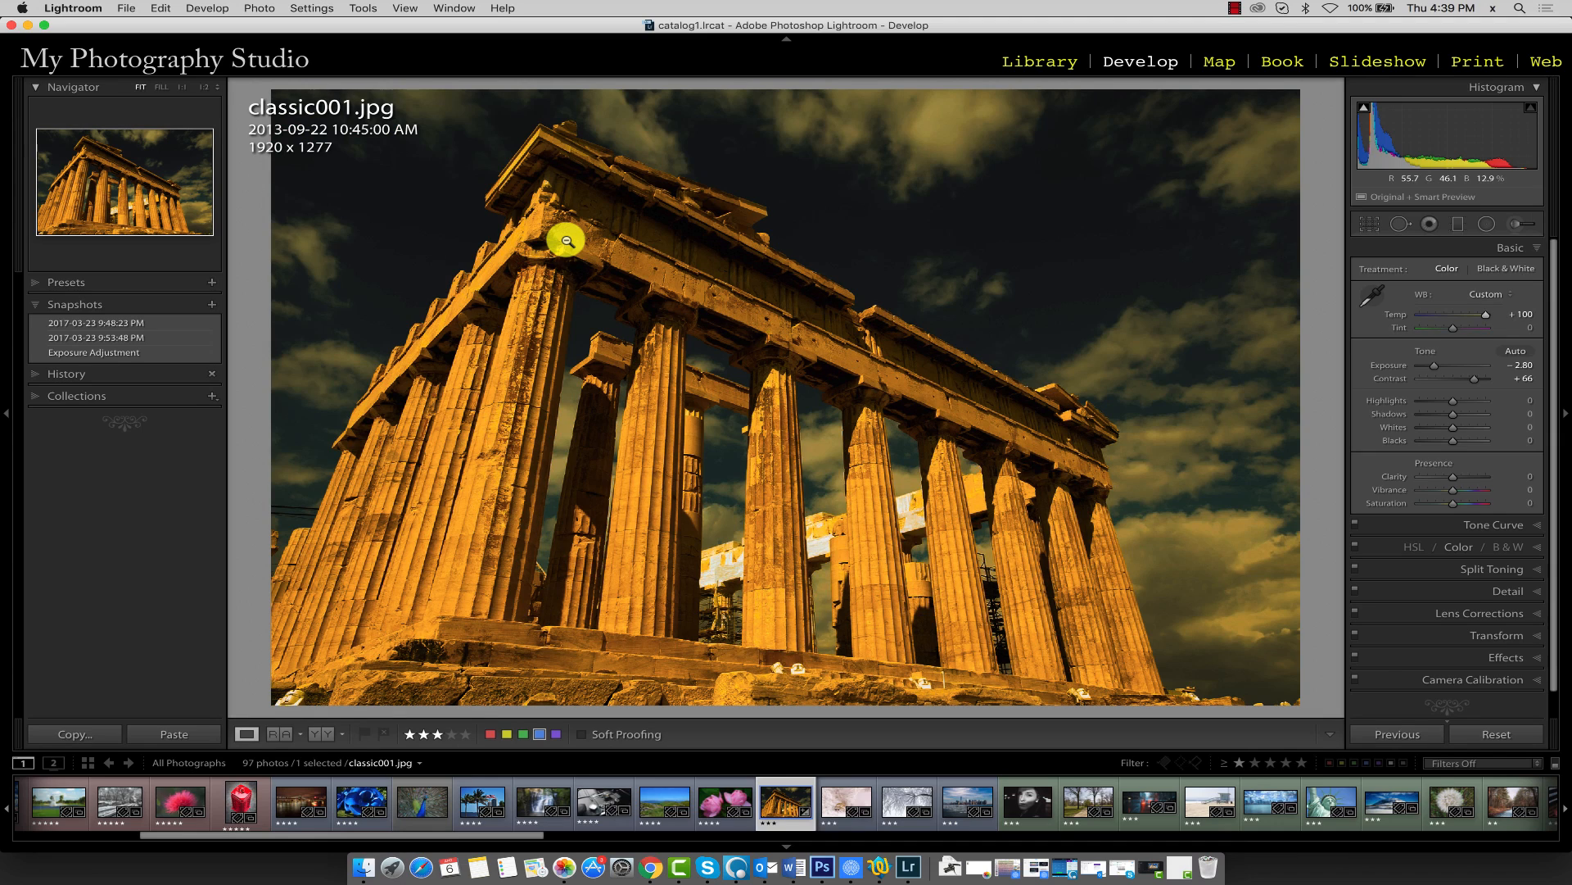
pyautogui.press('\\')
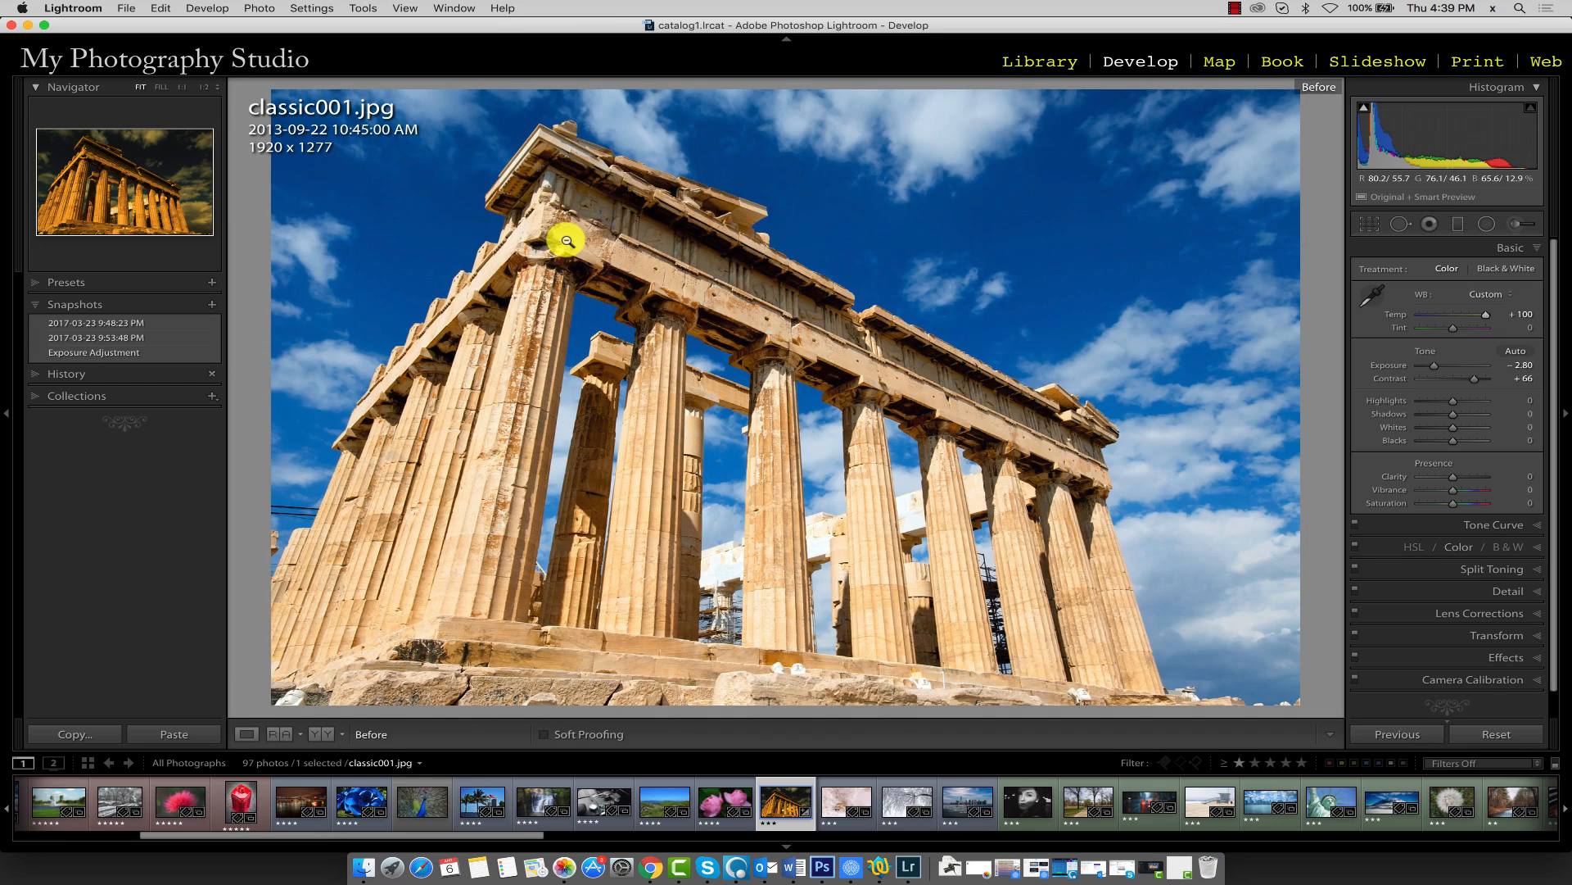
# Copy the Exposure Adjustment snapshot's settings to the Before state of the photo
pyautogui.press('\\')
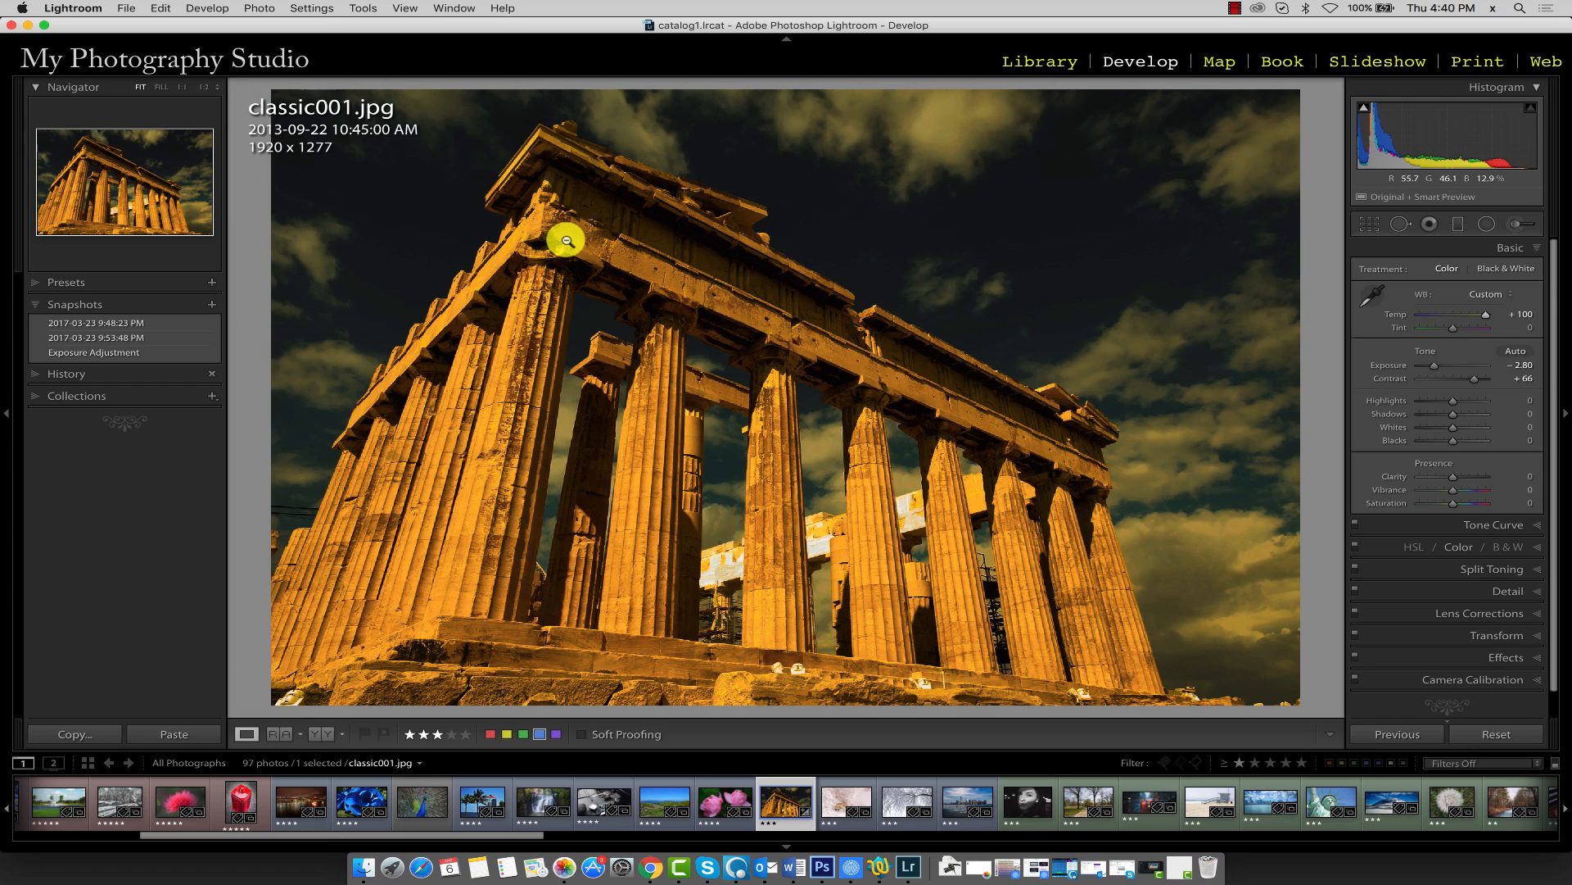
pyautogui.rightClick(145, 359)
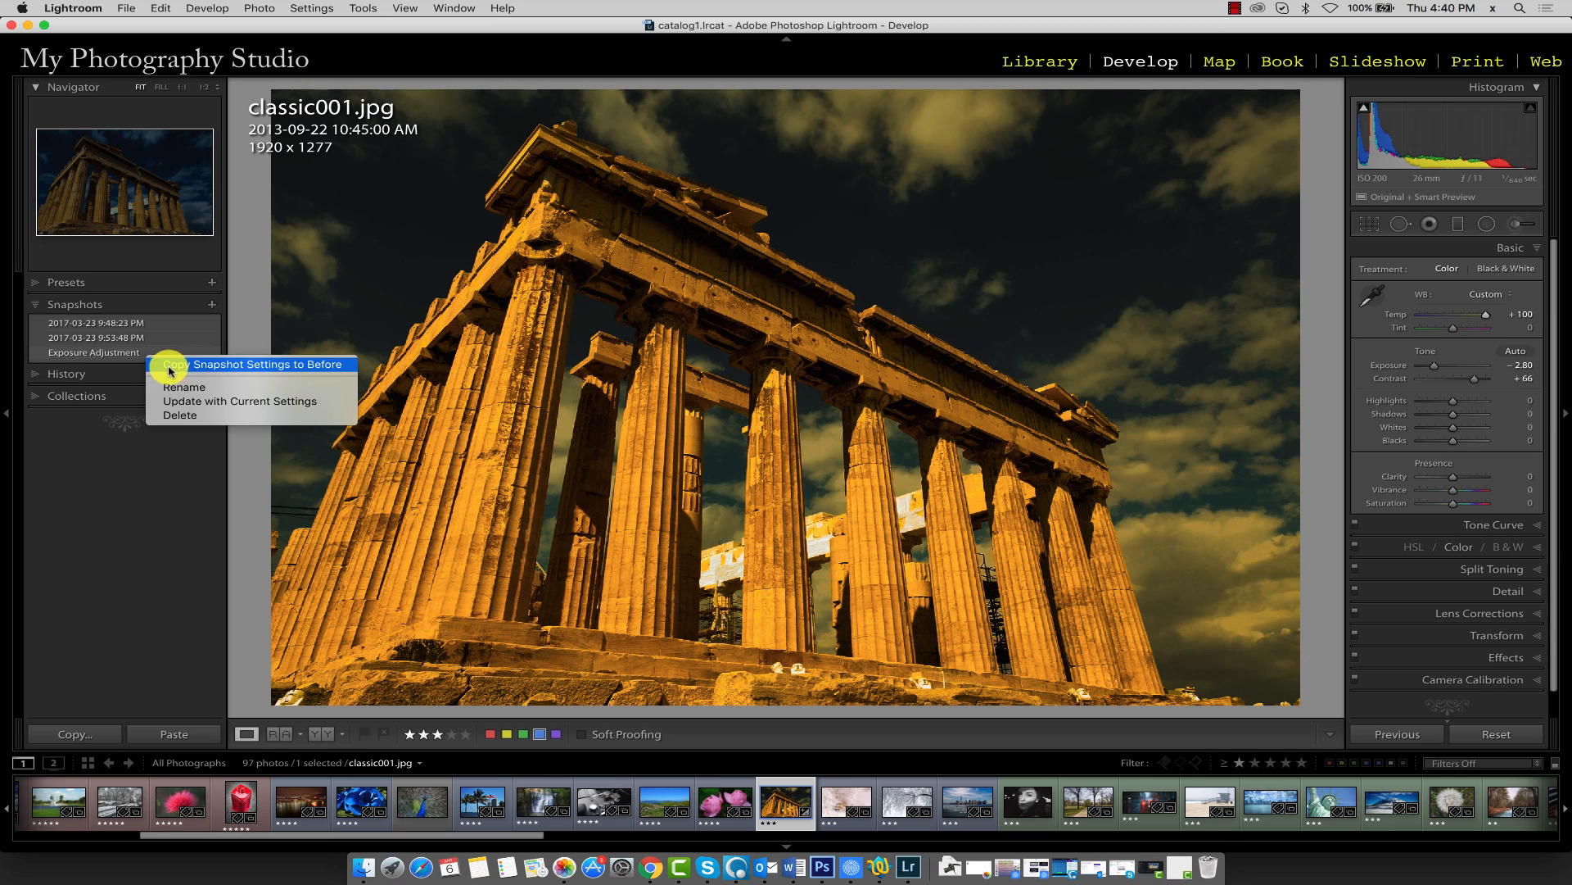
pyautogui.click(252, 369)
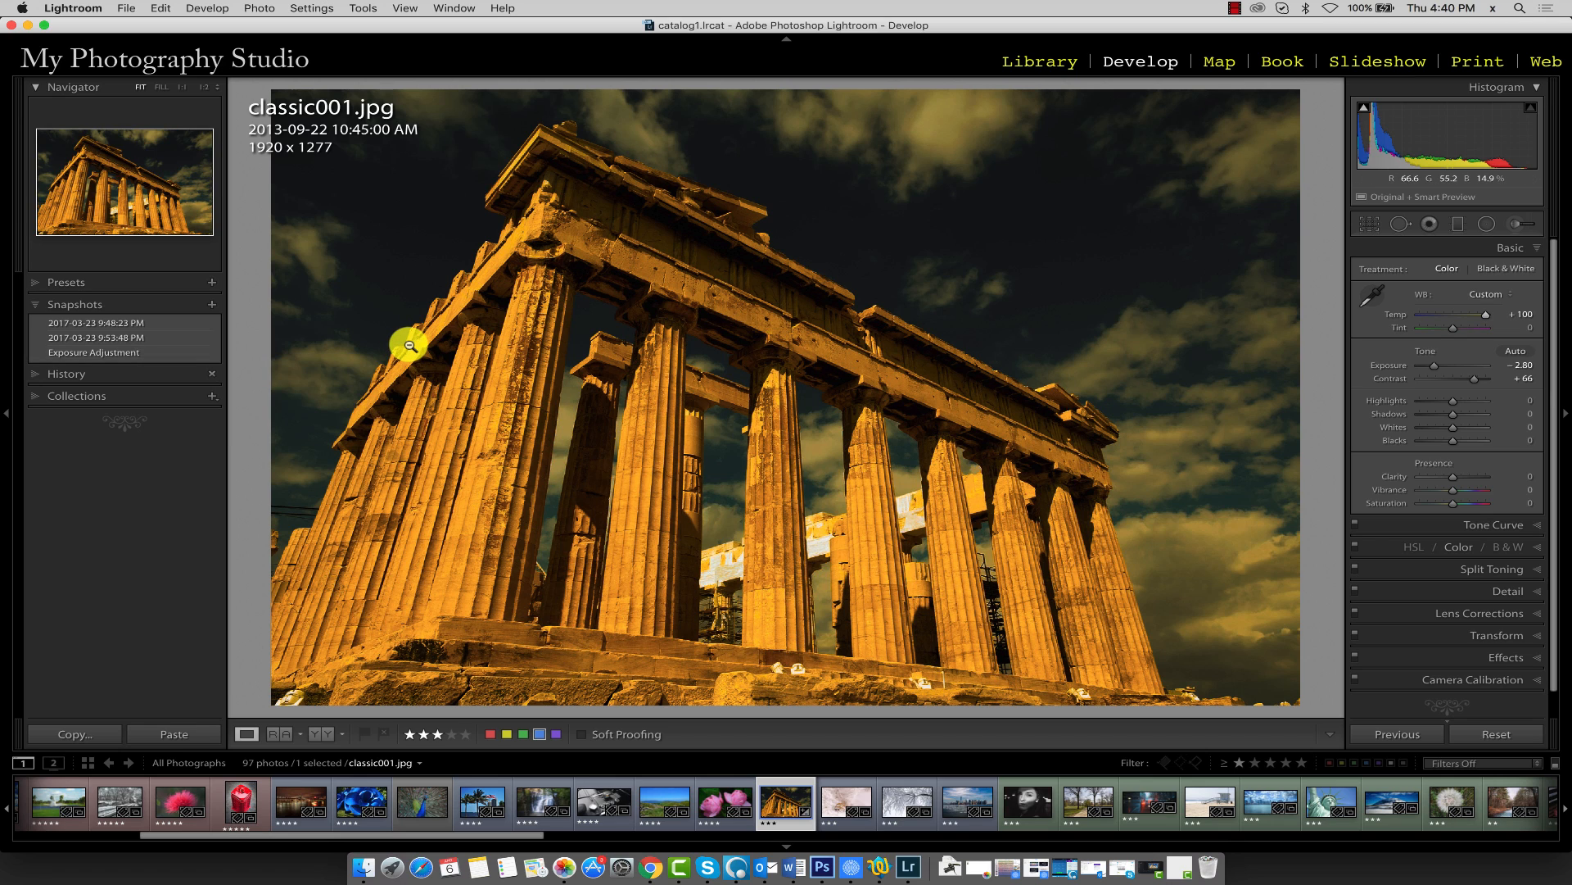
# Toggle the Before view several times to compare the new Before state with the current edit
pyautogui.press('\\')
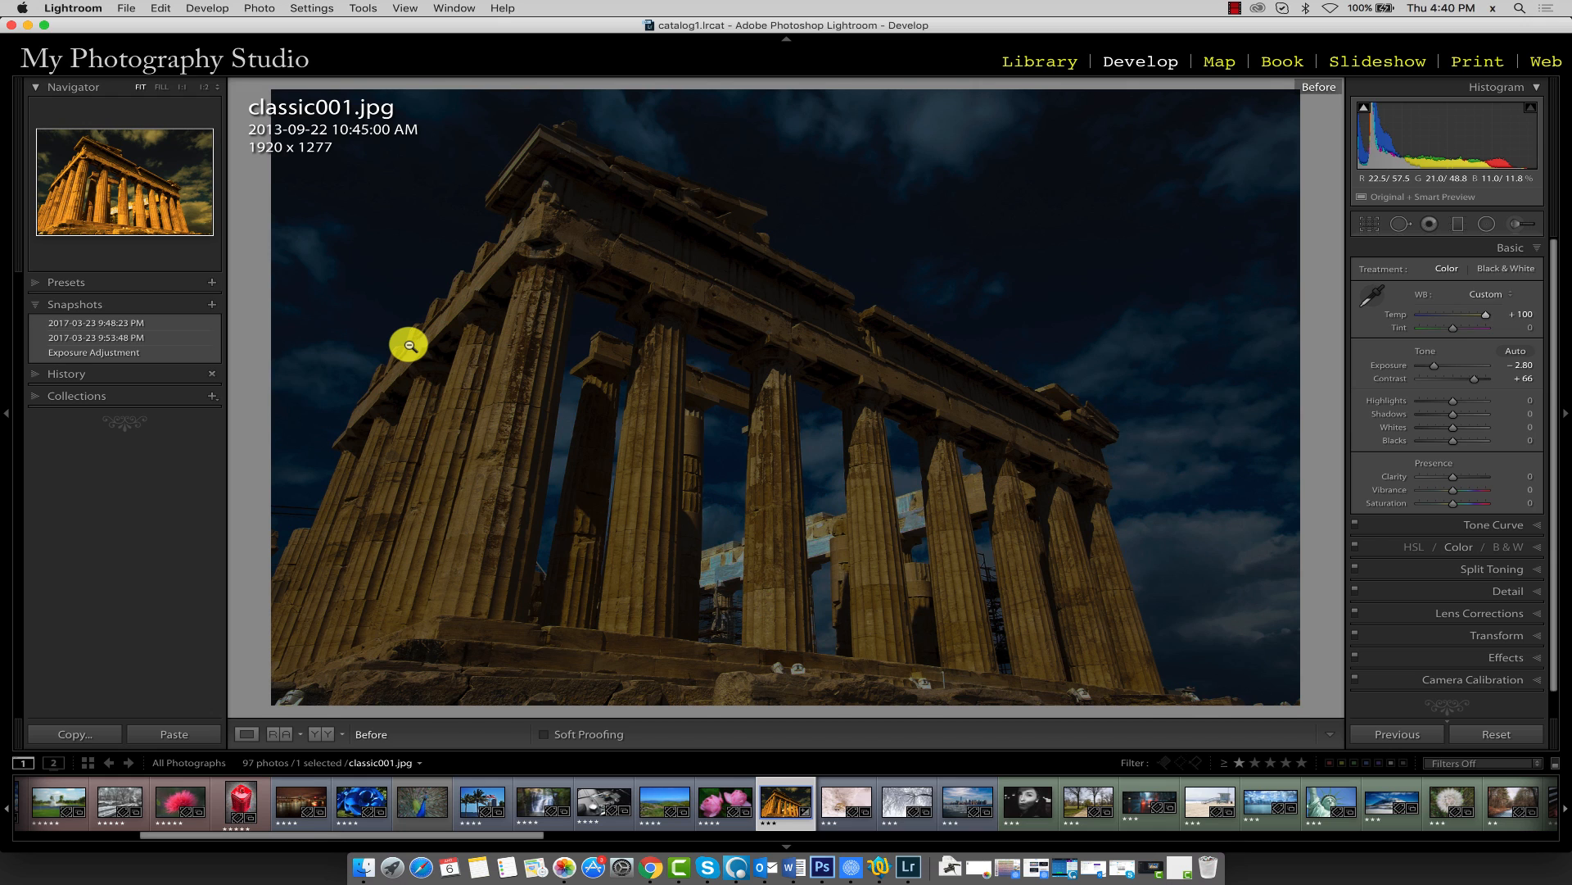
pyautogui.press('\\')
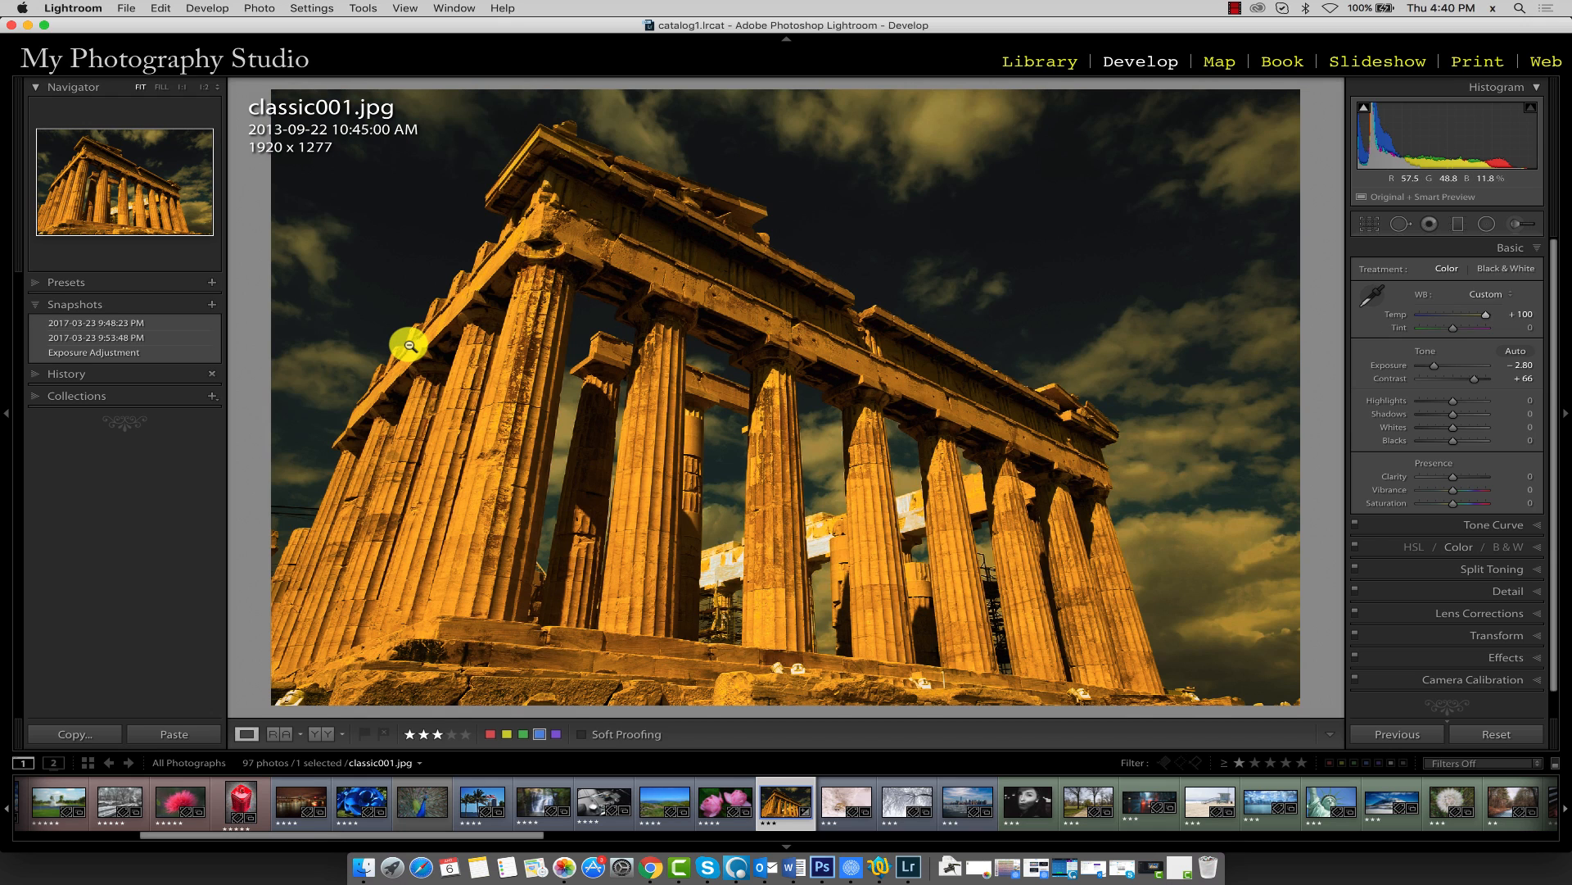
pyautogui.press('\\')
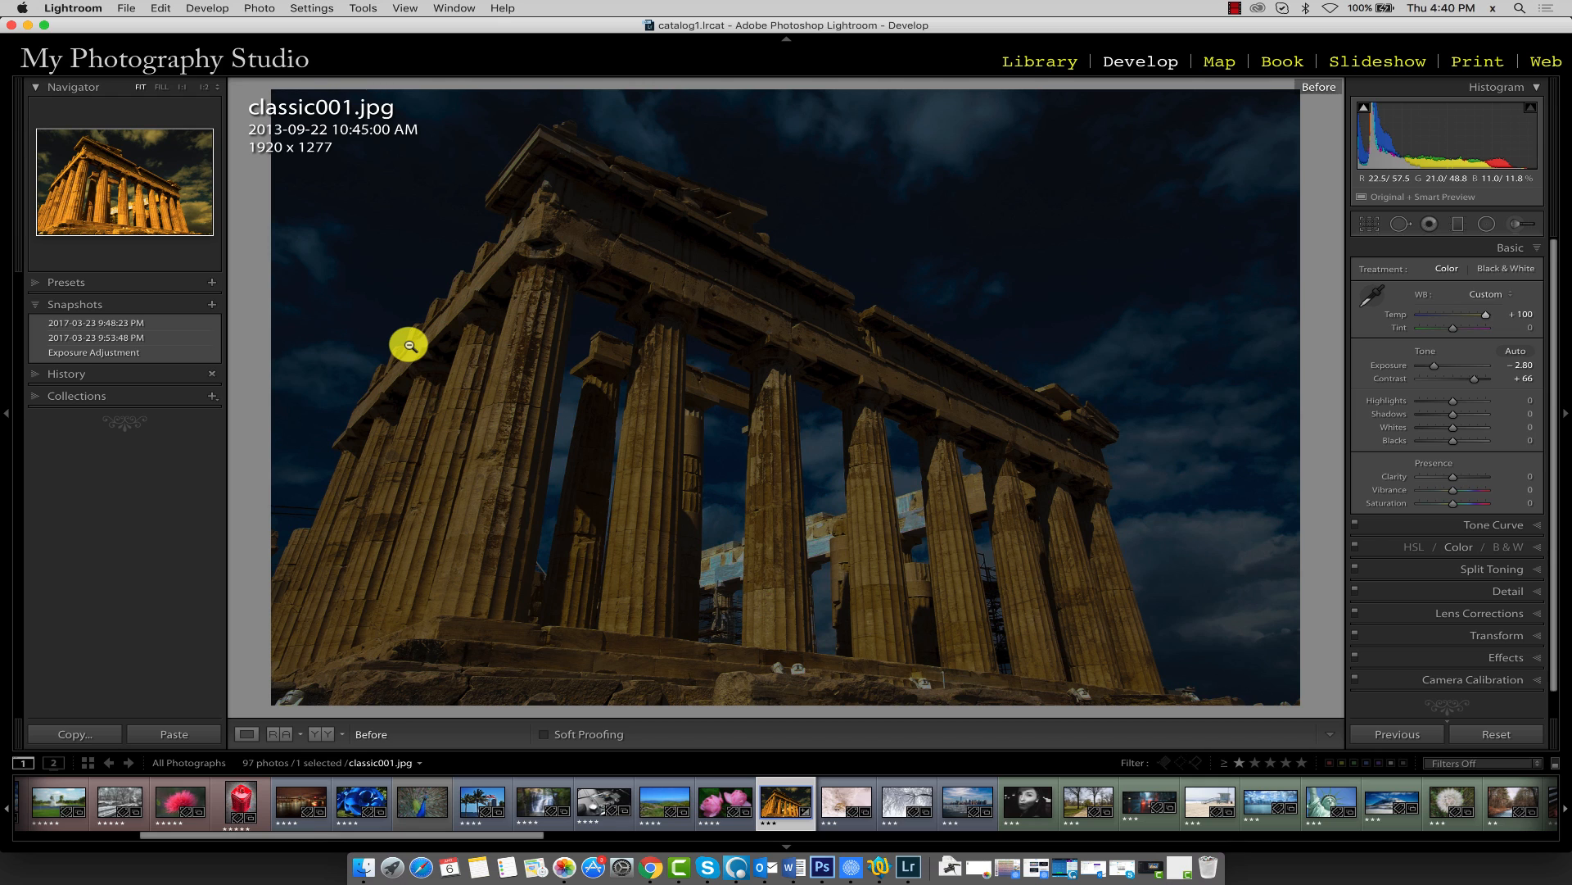
pyautogui.press('\\')
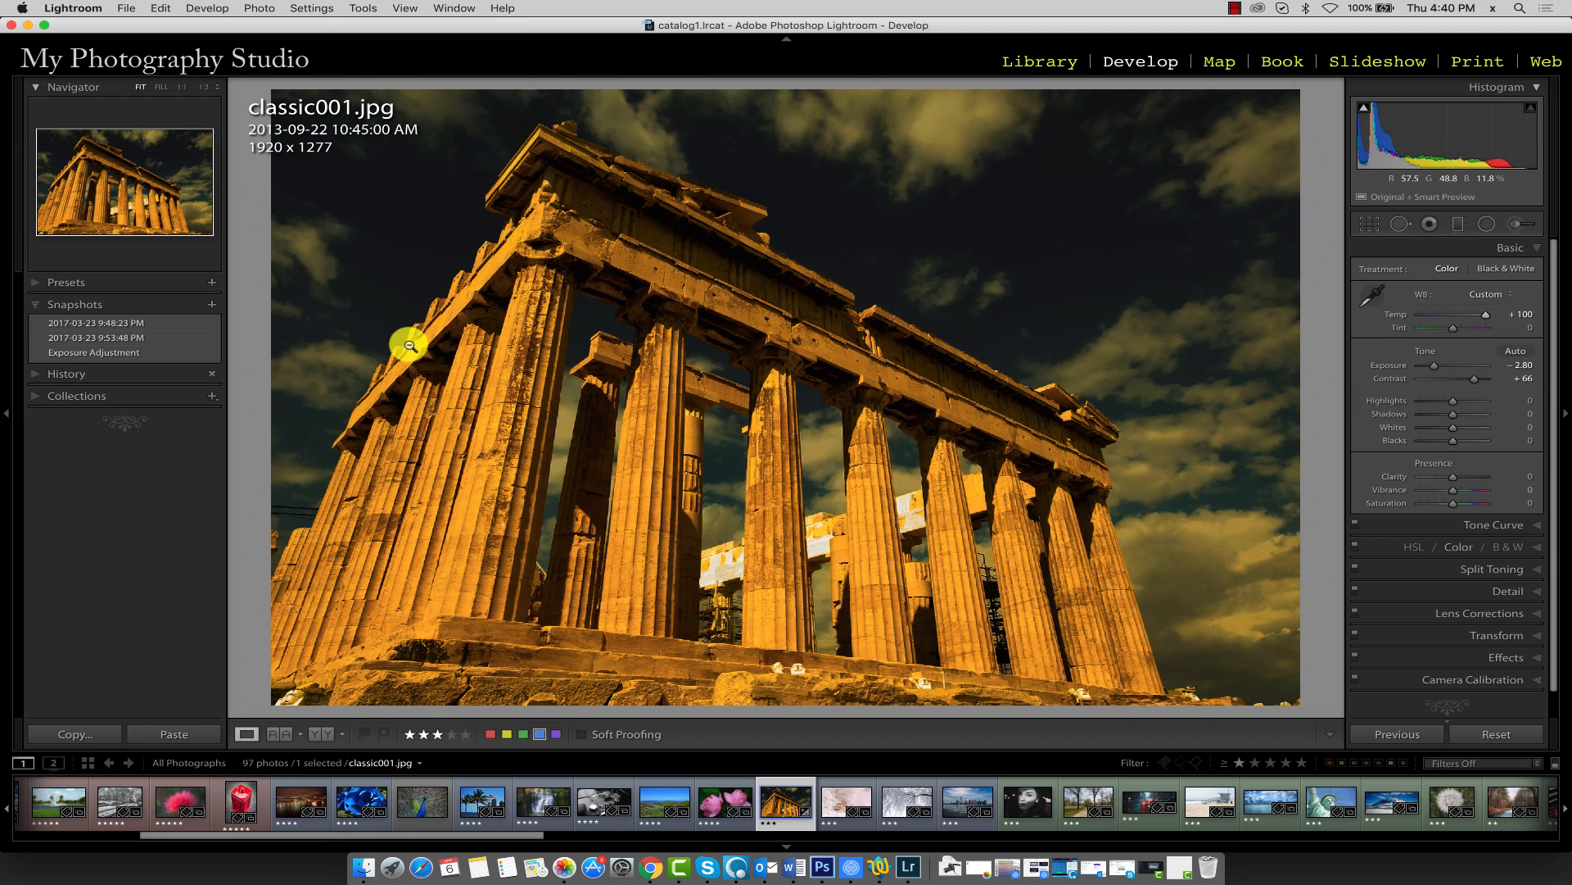